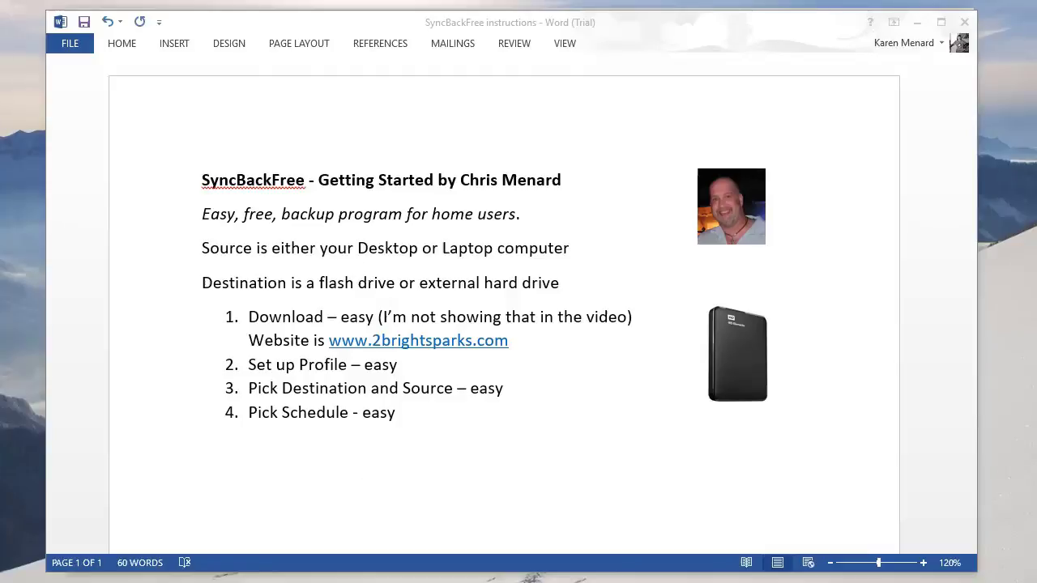
Step: Switch to SyncBackFree and create a Backup-type profile named with the owner's first name plus "backup", keeping internal/external drive for source and destination
{"action": "key", "text": "alt+Tab"}
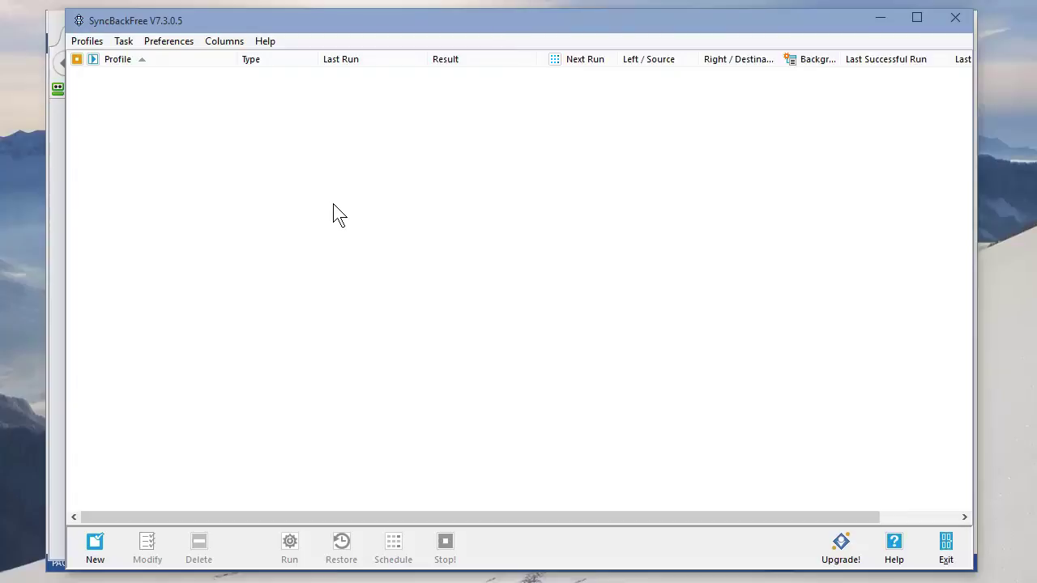
{"action": "left_click", "coordinate": [89, 43]}
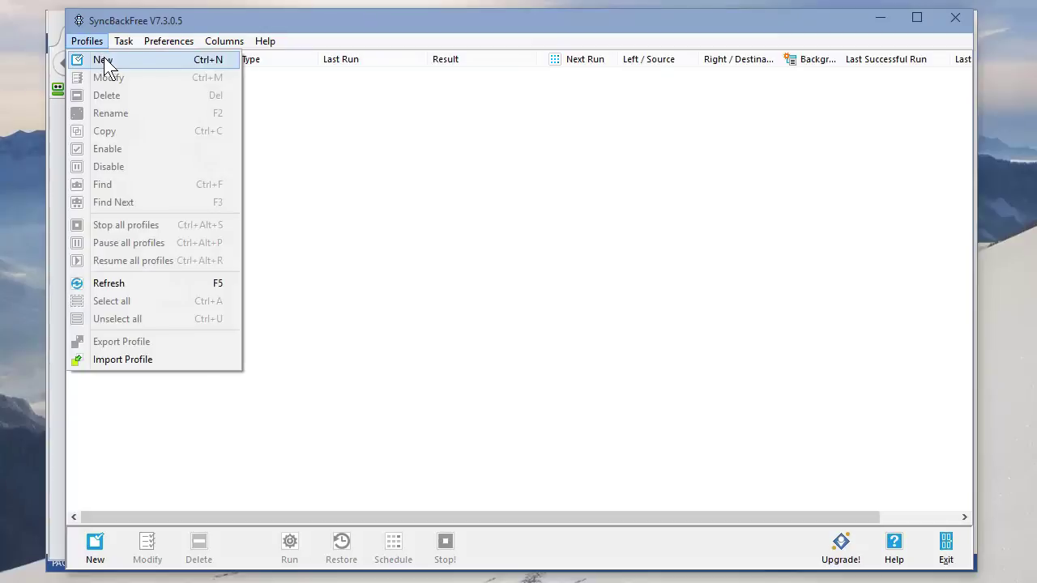
{"action": "left_click", "coordinate": [104, 65]}
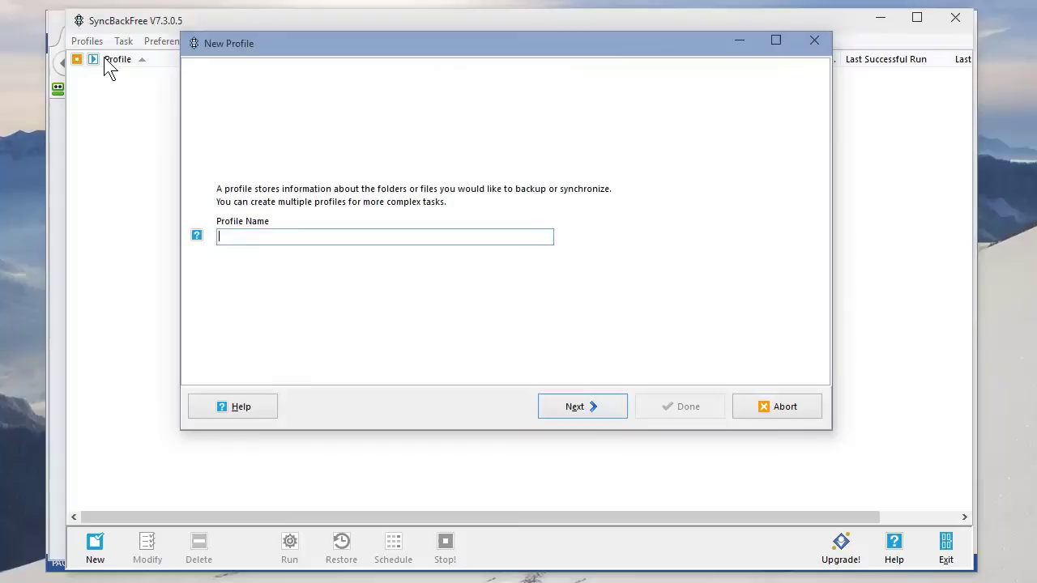
{"action": "type", "text": "Karen's backup"}
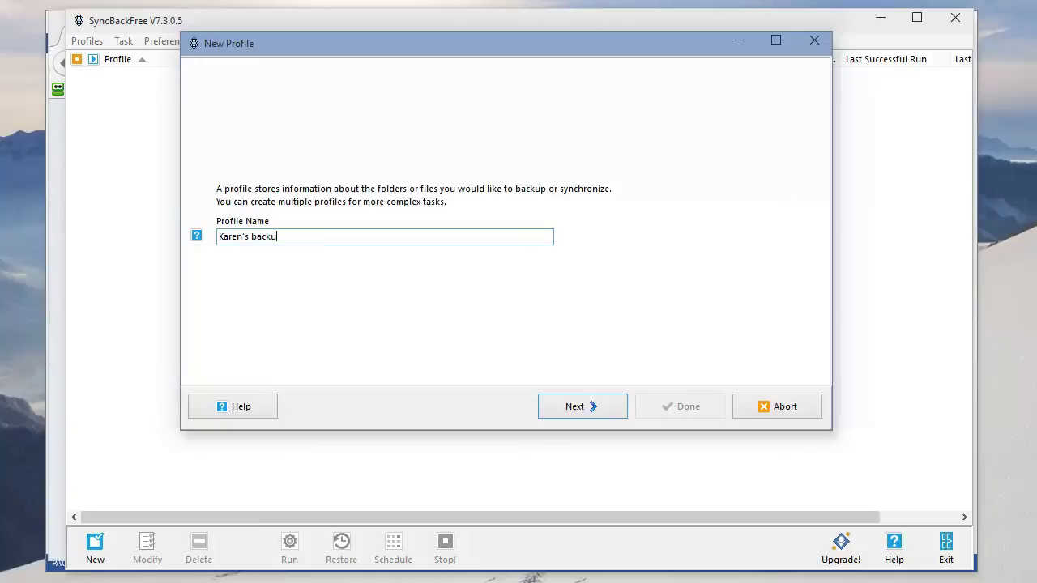
{"action": "left_click", "coordinate": [607, 405]}
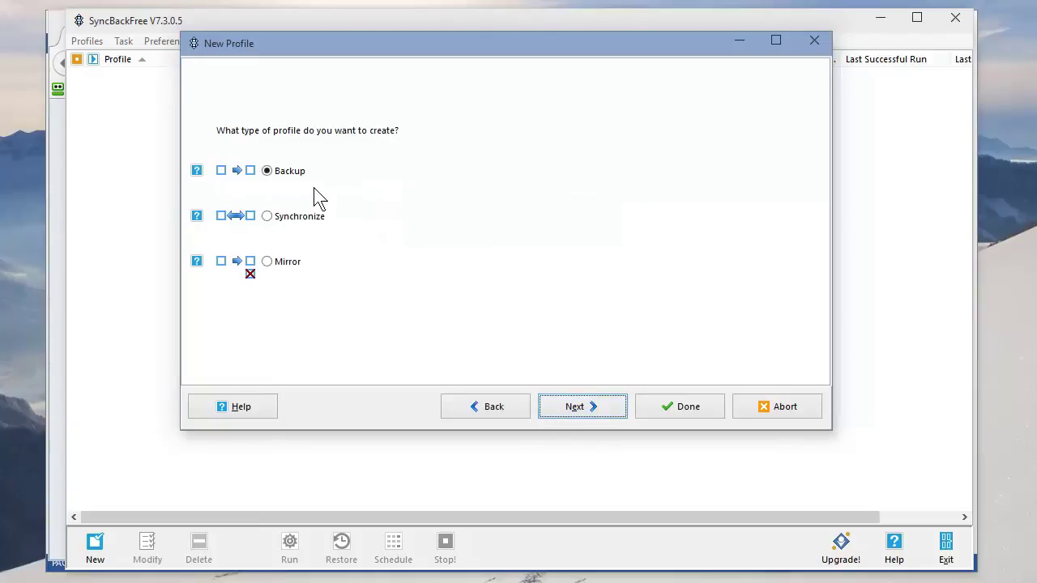
{"action": "left_click", "coordinate": [589, 406]}
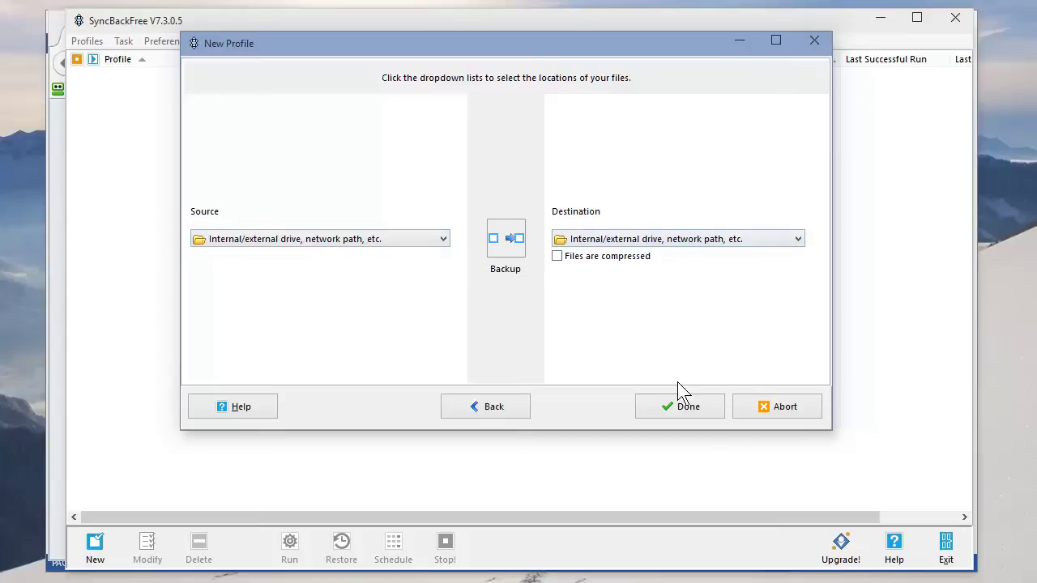
{"action": "left_click", "coordinate": [687, 407]}
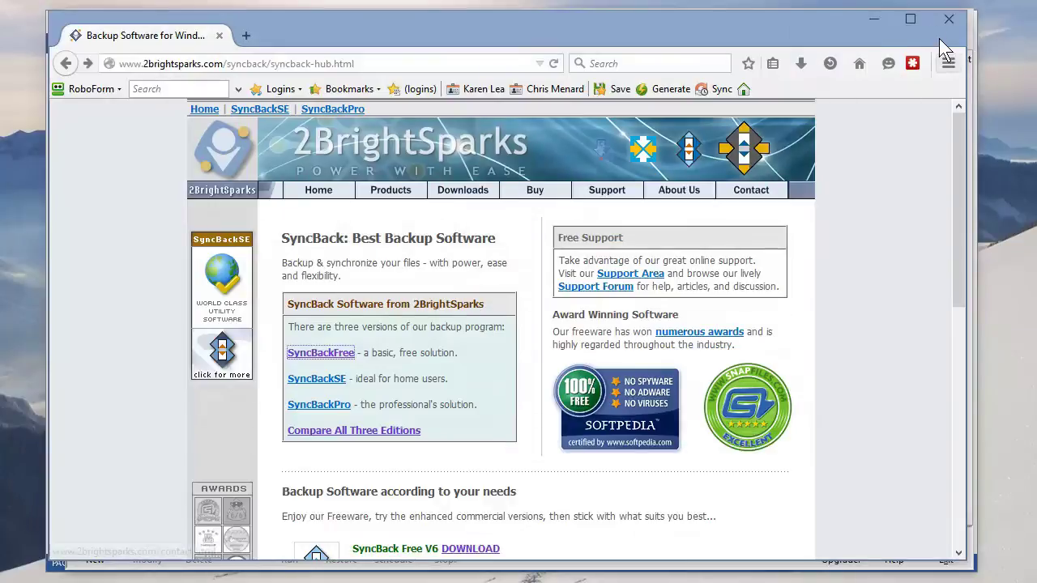
Step: In File Explorer, create a folder on the G: flash drive named with the owner's first name plus "Backup", and return to SyncBackFree
{"action": "left_click", "coordinate": [878, 23]}
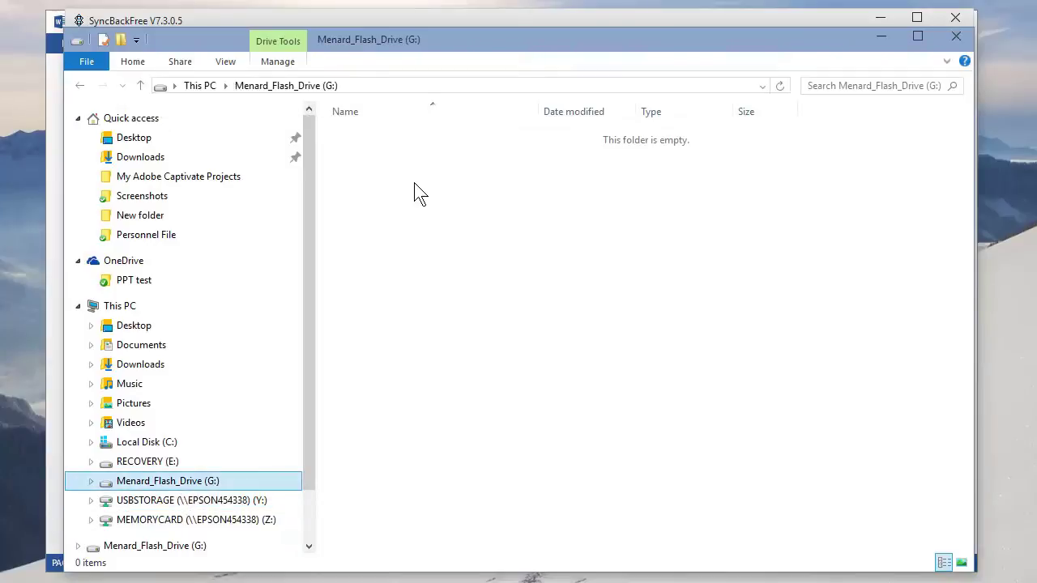
{"action": "right_click", "coordinate": [369, 178]}
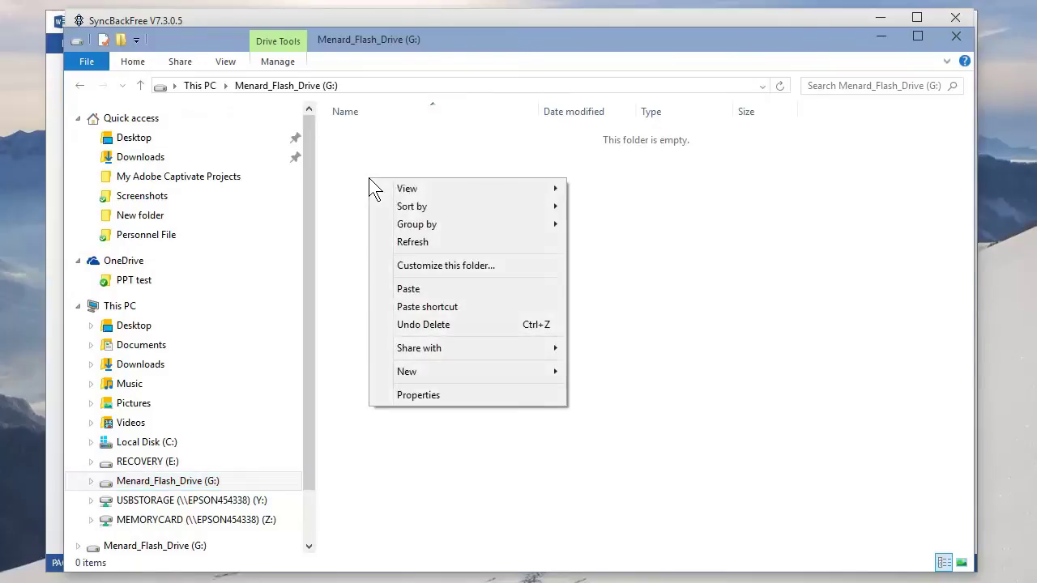
{"action": "mouse_move", "coordinate": [480, 371]}
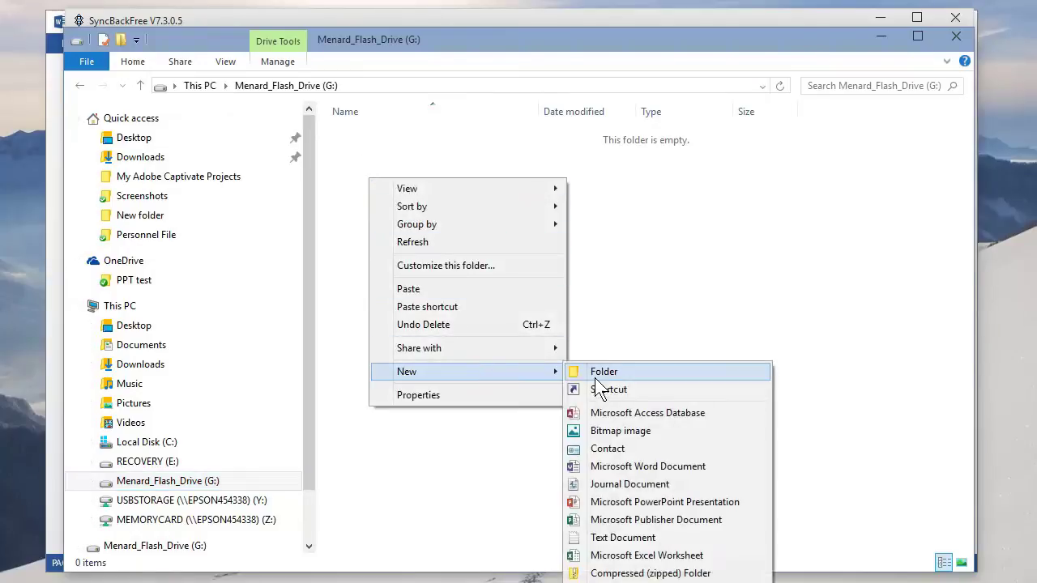
{"action": "left_click", "coordinate": [609, 373]}
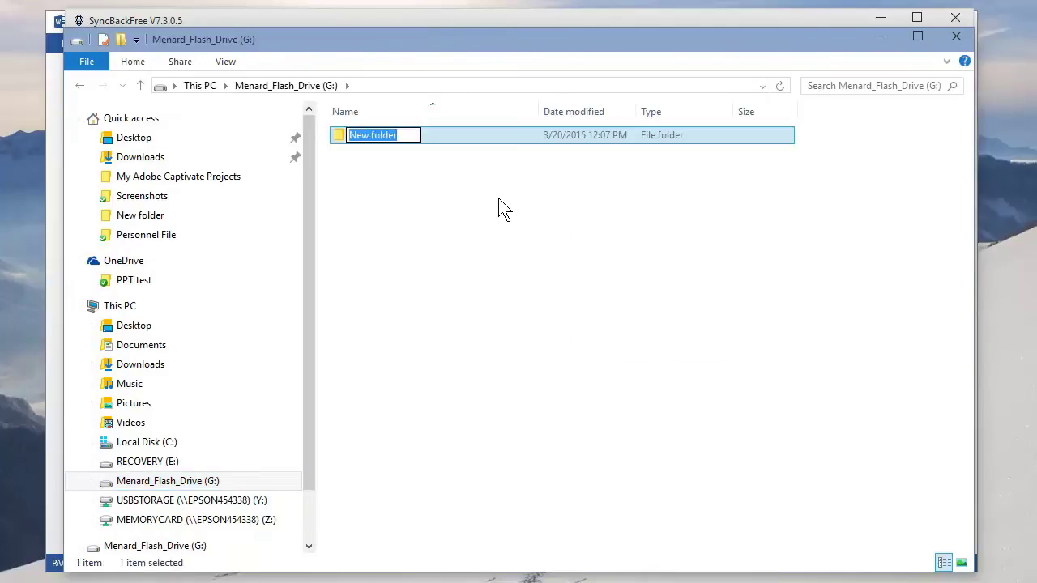
{"action": "type", "text": "Karen"}
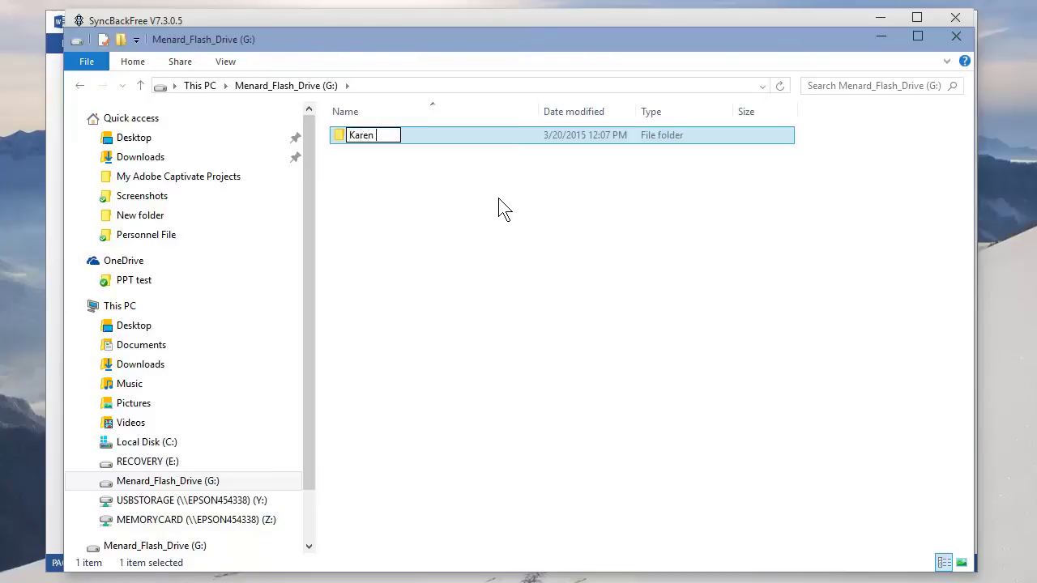
{"action": "key", "text": "BackSpace"}
{"action": "type", "text": "'s Backup"}
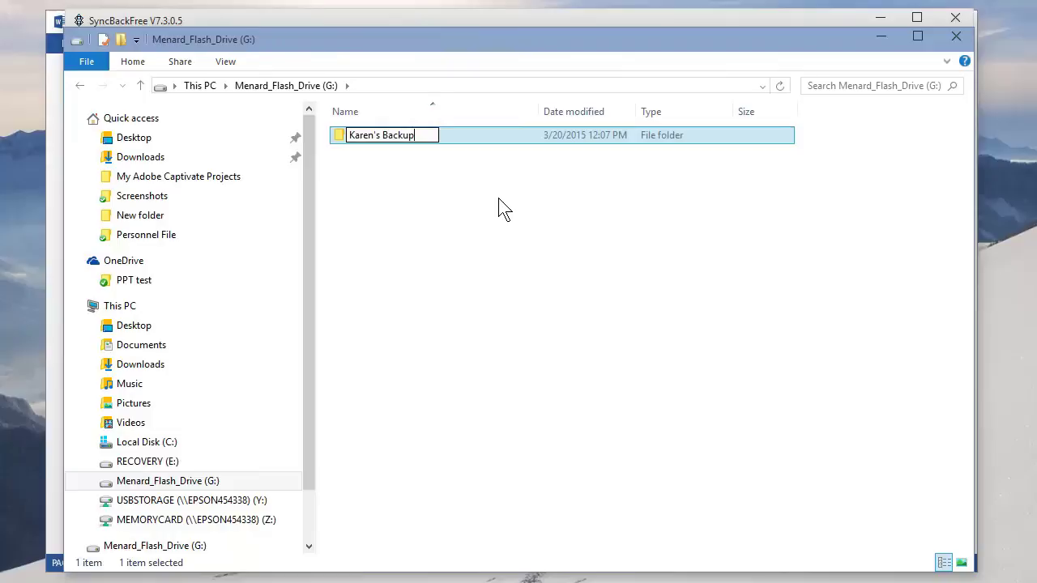
{"action": "key", "text": "Return"}
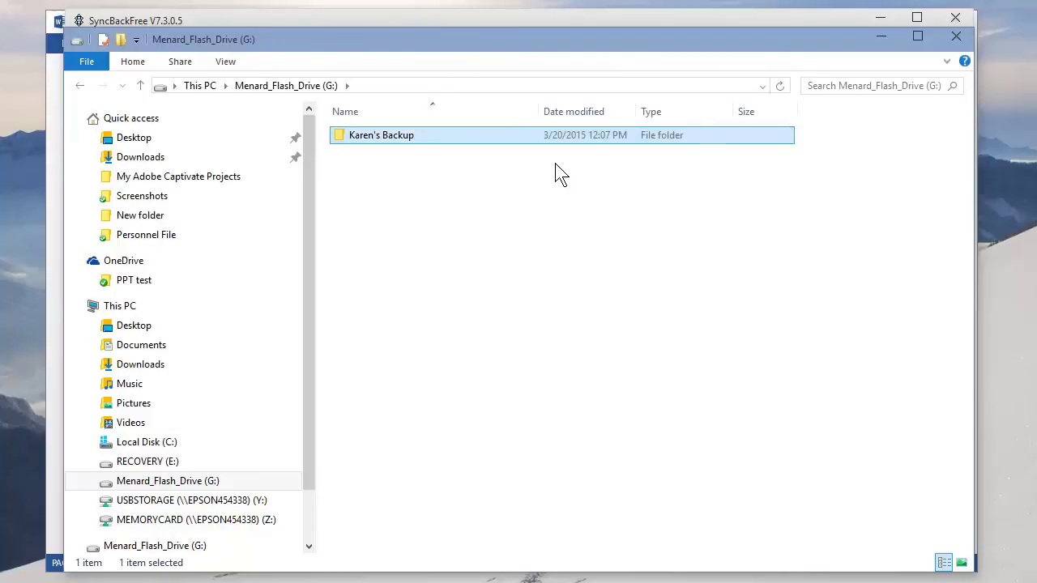
{"action": "left_click", "coordinate": [883, 41]}
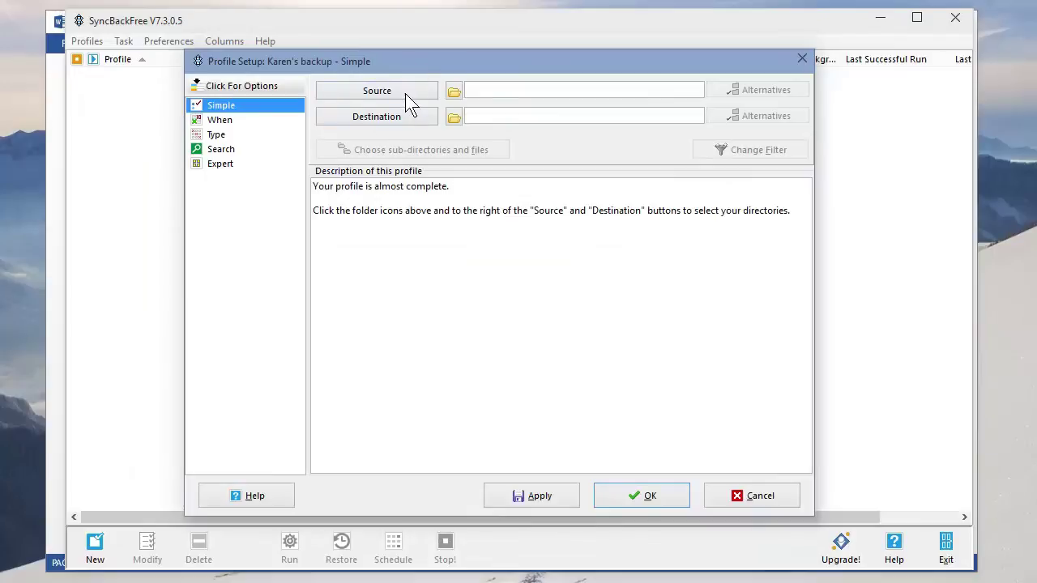
Step: Set the profile's source to the owner's personal user folder under C:\Users
{"action": "left_click", "coordinate": [455, 93]}
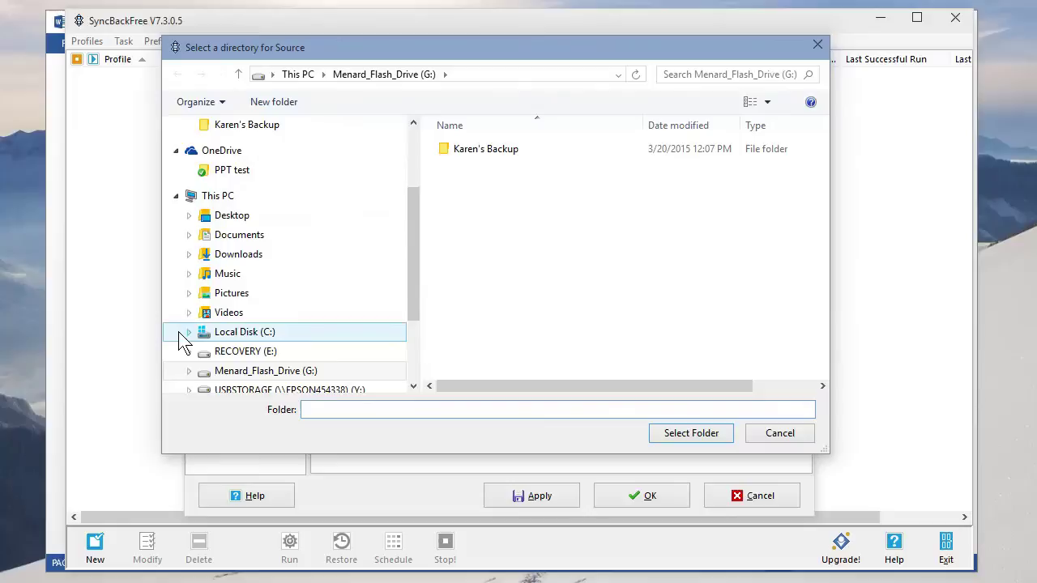
{"action": "left_click", "coordinate": [188, 332]}
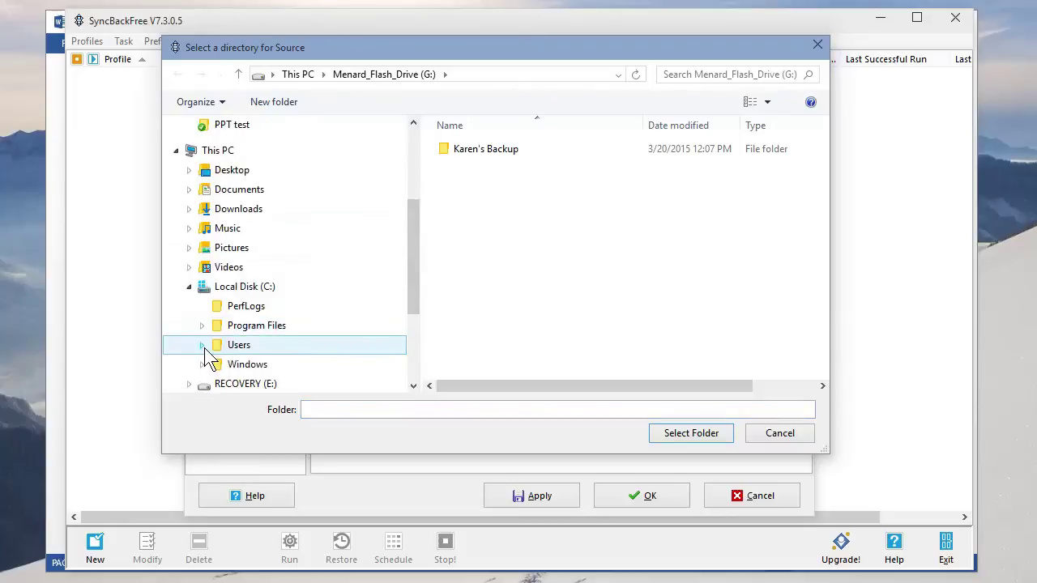
{"action": "left_click", "coordinate": [202, 345]}
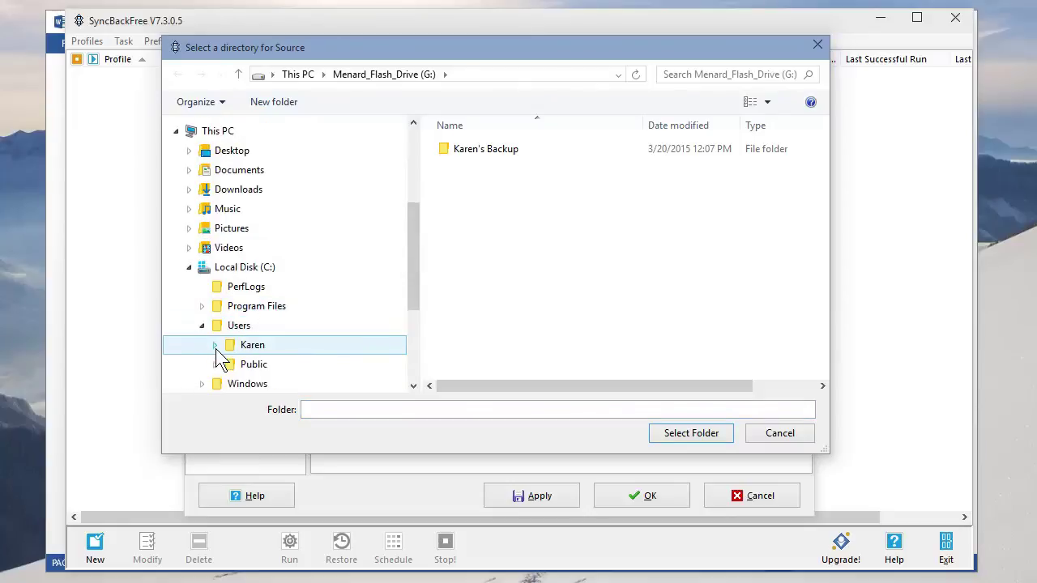
{"action": "left_click", "coordinate": [235, 346]}
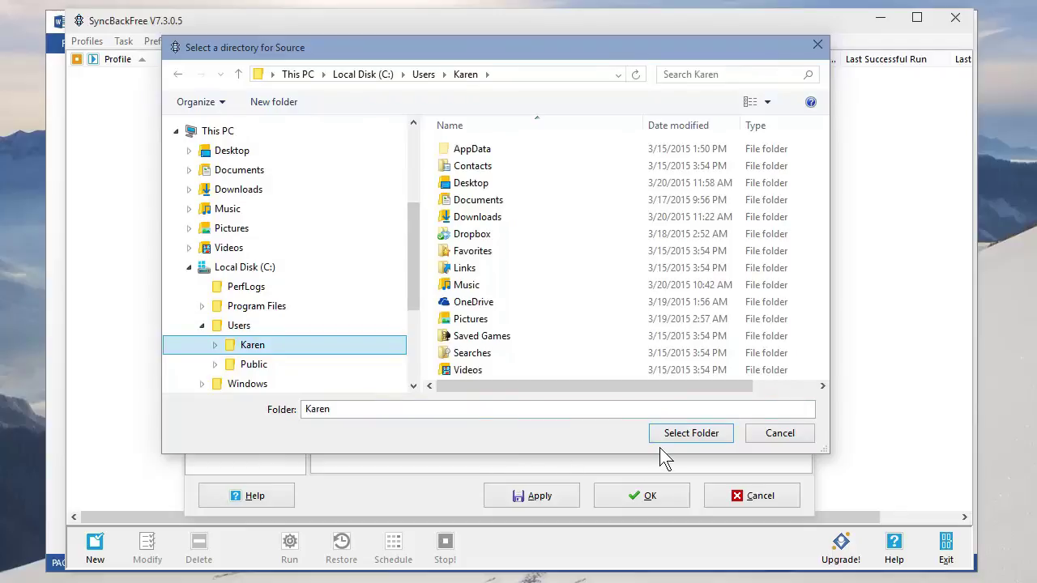
{"action": "left_click", "coordinate": [685, 435]}
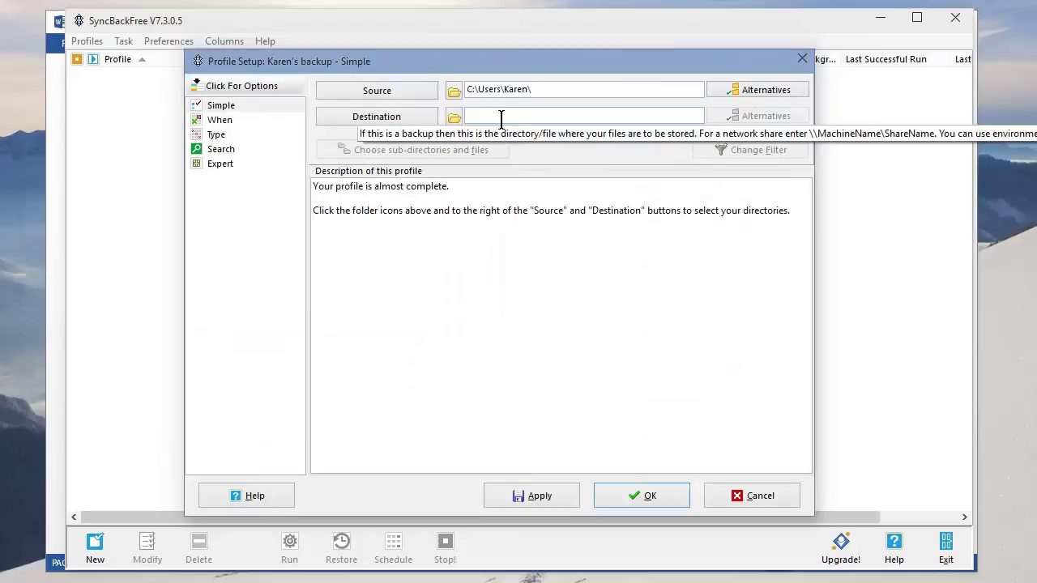
Step: Set the profile's destination to the owner's backup folder on the G: flash drive
{"action": "left_click", "coordinate": [456, 117]}
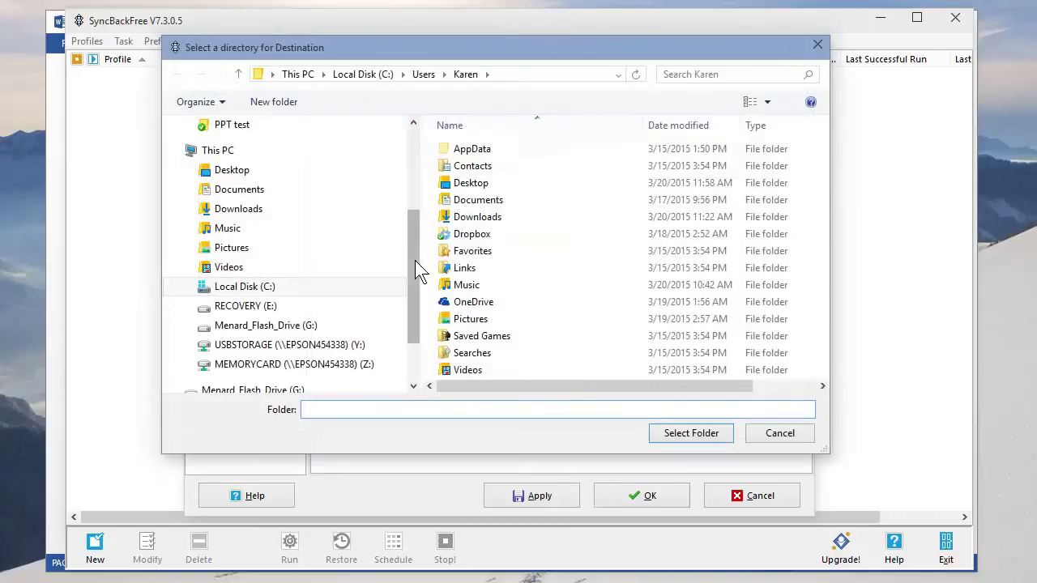
{"action": "left_click", "coordinate": [250, 333]}
{"action": "left_click", "coordinate": [482, 154]}
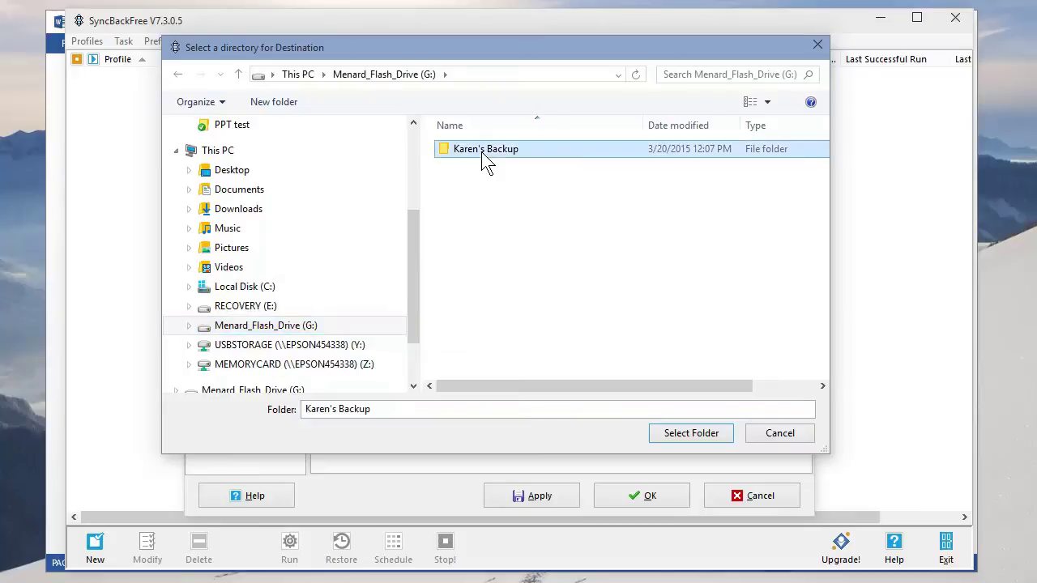
{"action": "left_click", "coordinate": [698, 434]}
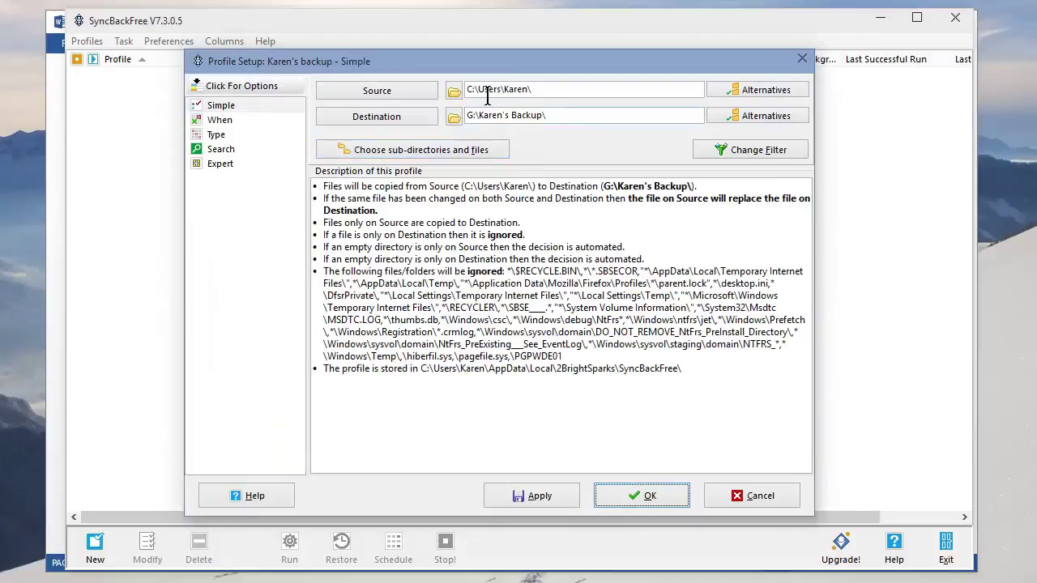
Step: In the profile's sub-directory and file selection, deselect everything and include only the Desktop folder, checking its contents
{"action": "left_click", "coordinate": [460, 150]}
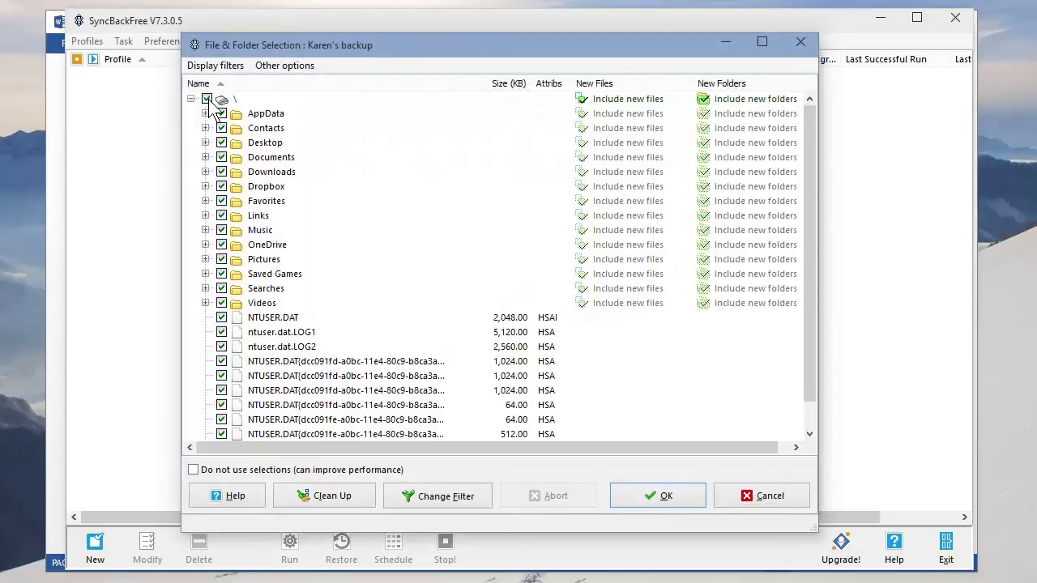
{"action": "left_click", "coordinate": [206, 99]}
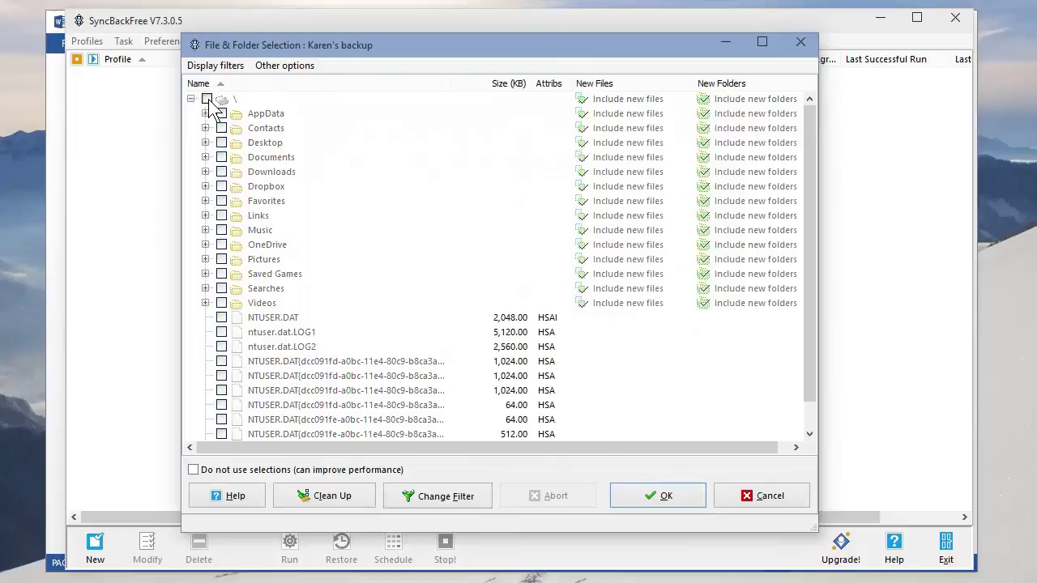
{"action": "left_click", "coordinate": [221, 142]}
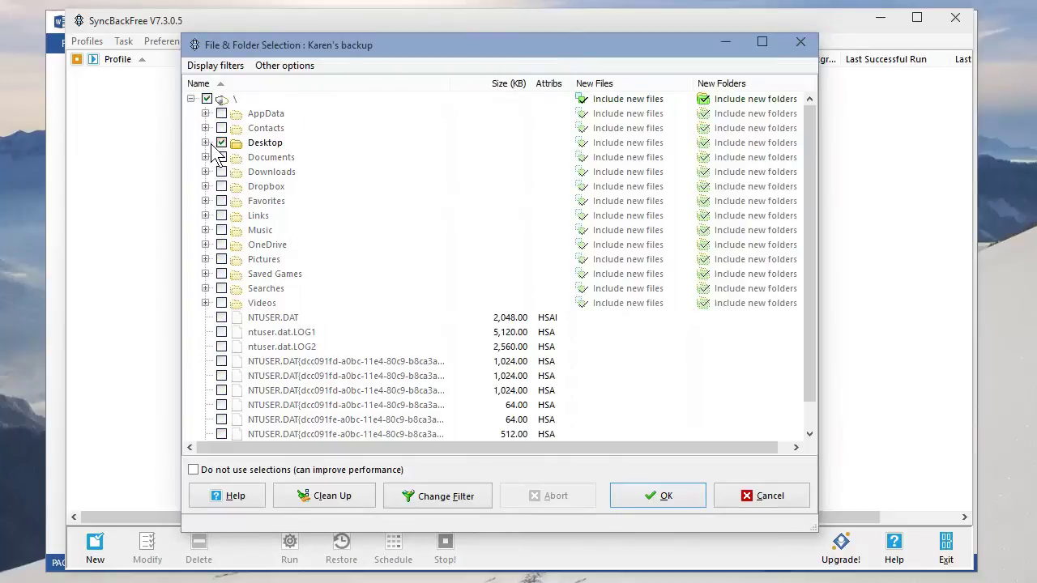
{"action": "left_click", "coordinate": [205, 142]}
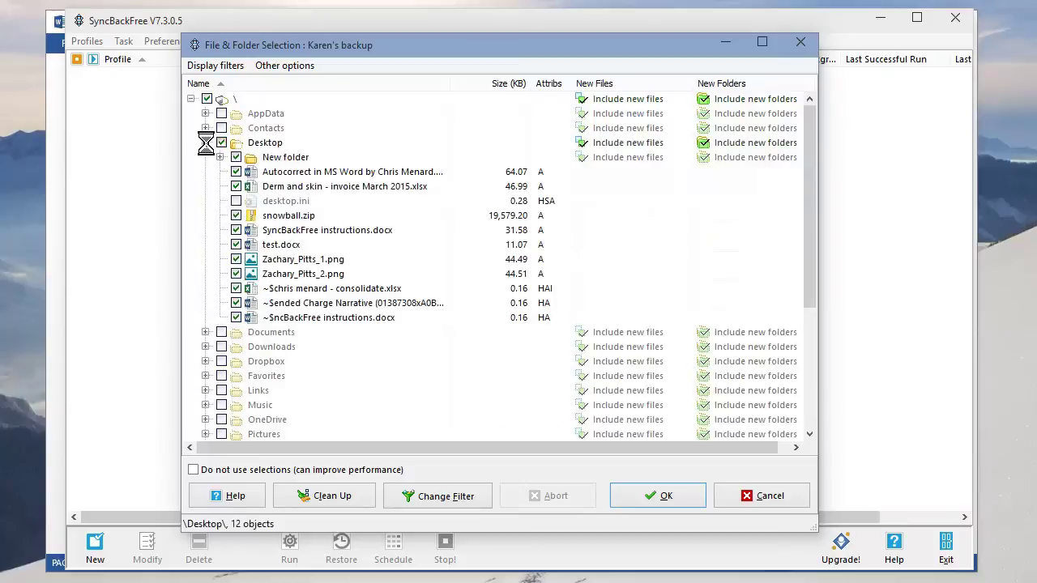
{"action": "left_click", "coordinate": [205, 143]}
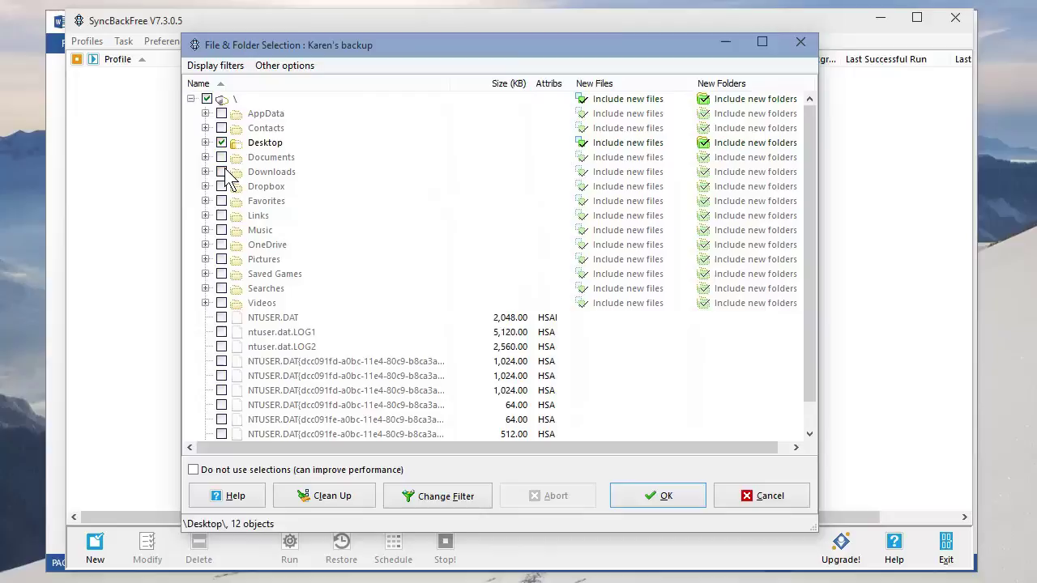
Step: Include the Documents folder but exclude its six subfolders, from Adobe Captivate Cached Projects to My RoboForm Data, and accept the selection
{"action": "left_click", "coordinate": [222, 158]}
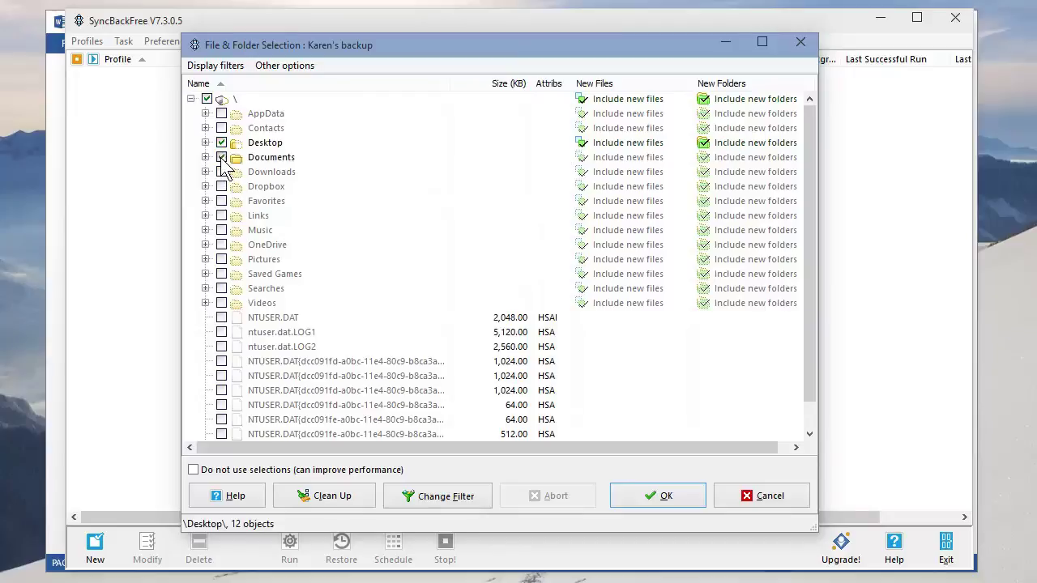
{"action": "left_click", "coordinate": [205, 157]}
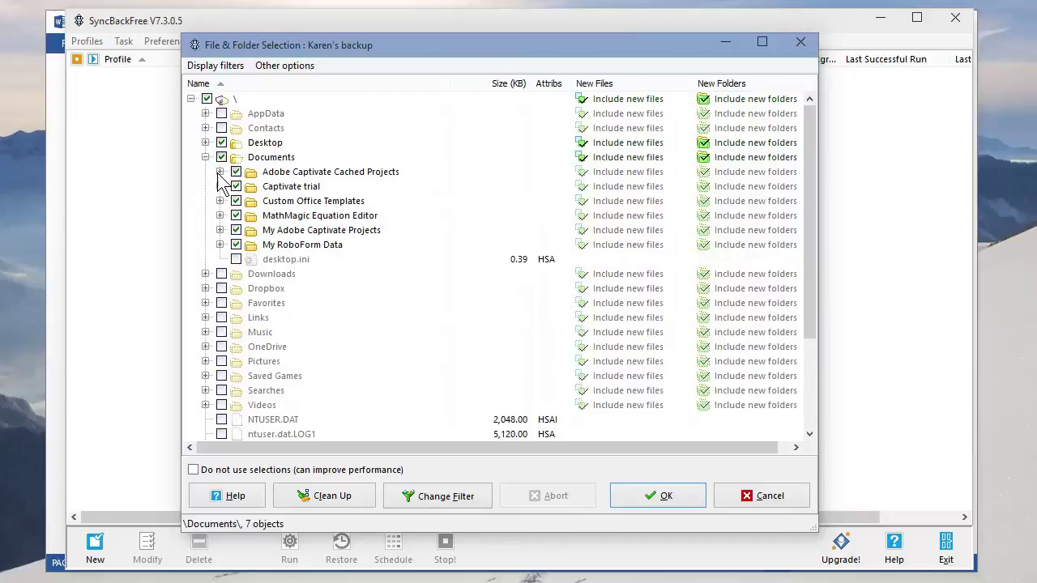
{"action": "left_click", "coordinate": [236, 171]}
{"action": "left_click", "coordinate": [236, 186]}
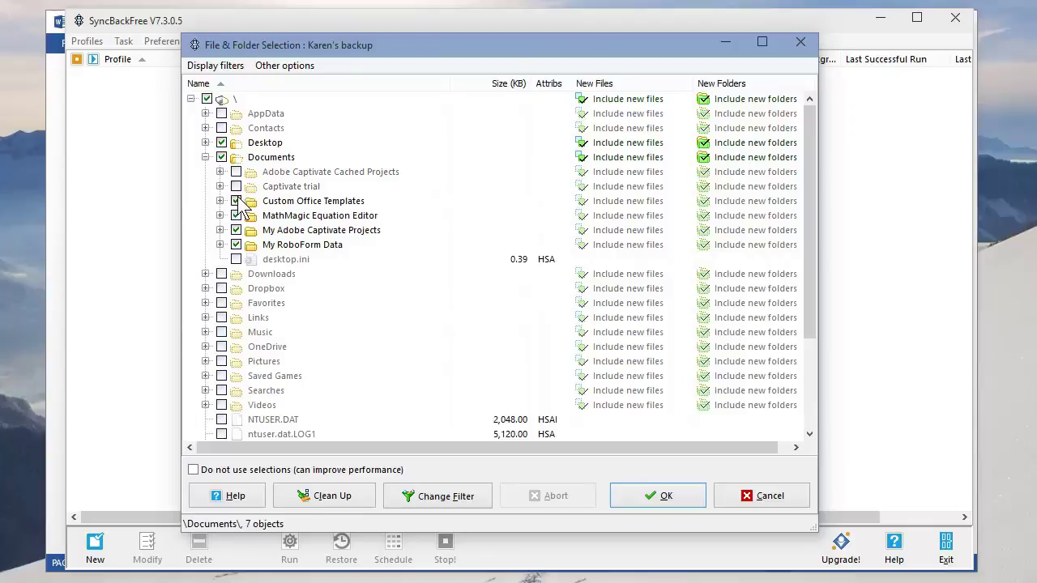
{"action": "left_click", "coordinate": [236, 200]}
{"action": "left_click", "coordinate": [236, 216]}
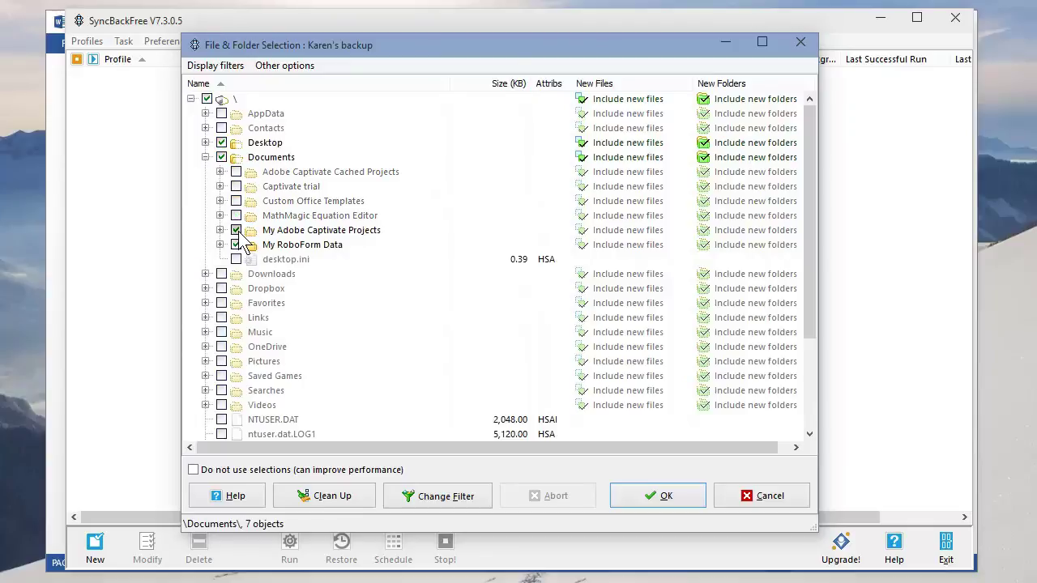
{"action": "left_click", "coordinate": [236, 230]}
{"action": "left_click", "coordinate": [235, 244]}
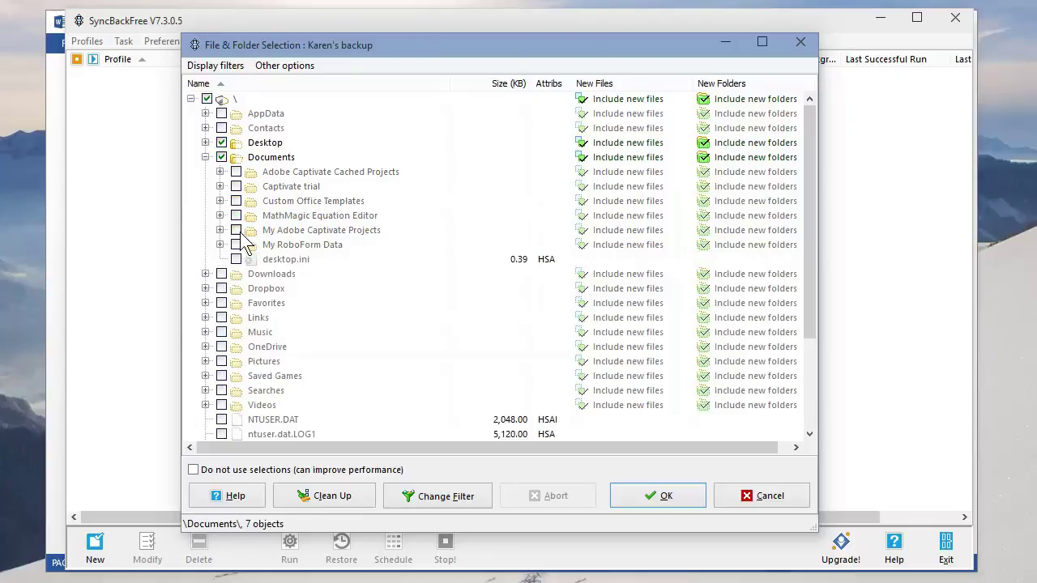
{"action": "left_click", "coordinate": [205, 158]}
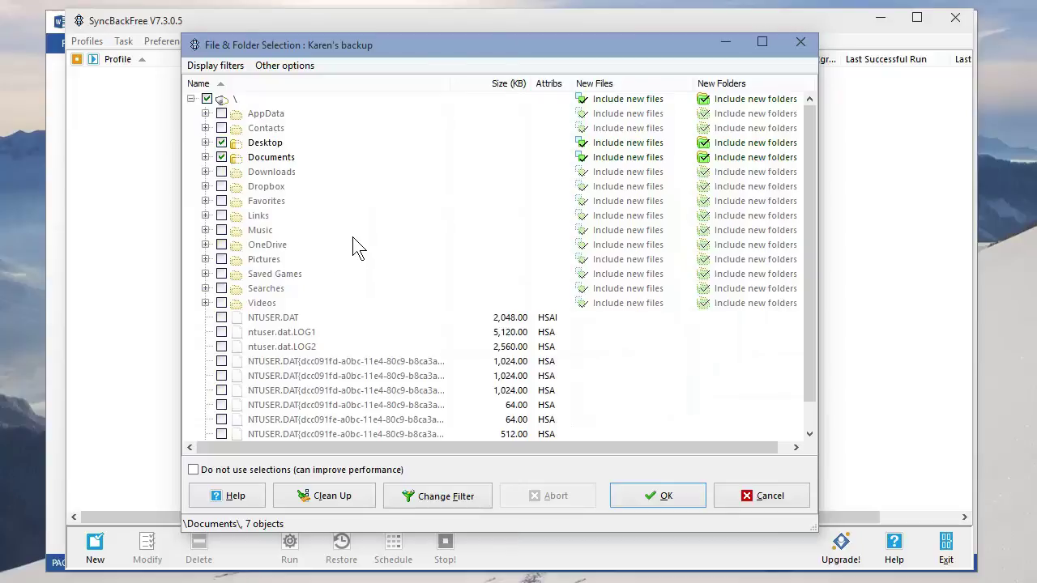
{"action": "left_click", "coordinate": [653, 495]}
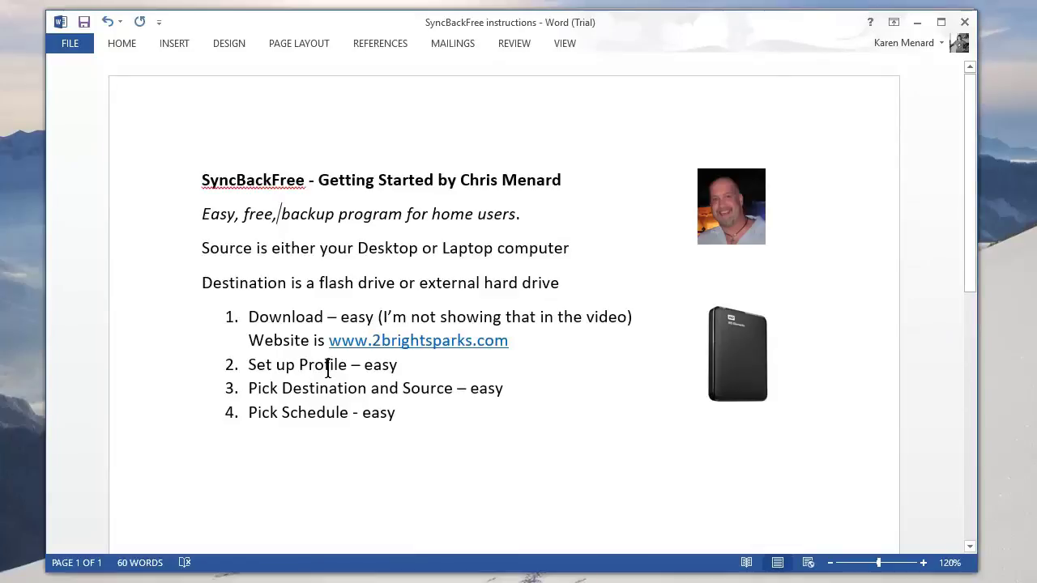
Step: Back in SyncBackFree, accept the profile setup and complete a simulated run, reviewing the files listed for copying
{"action": "key", "text": "alt+Tab"}
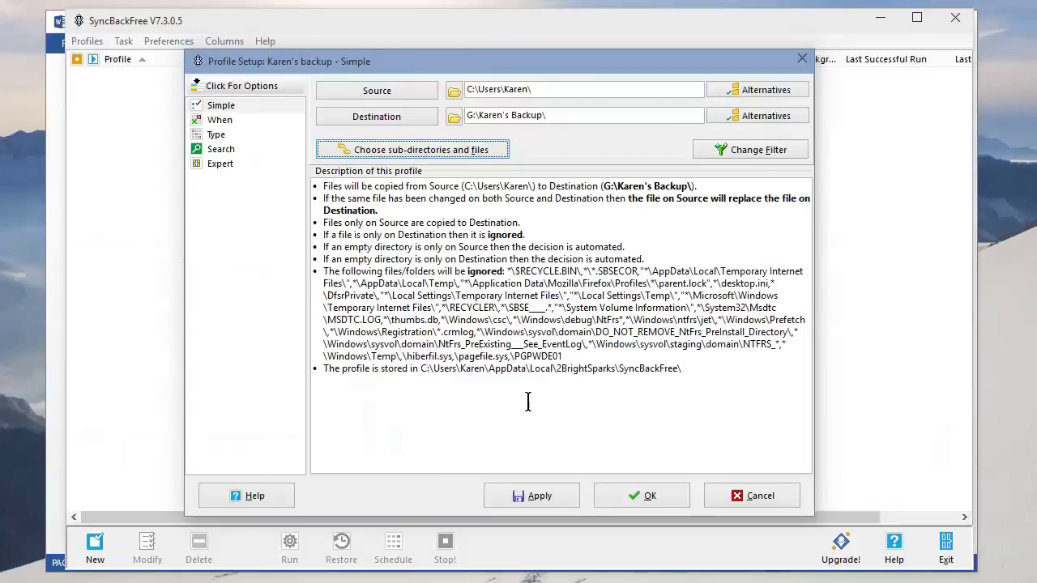
{"action": "left_click", "coordinate": [635, 488]}
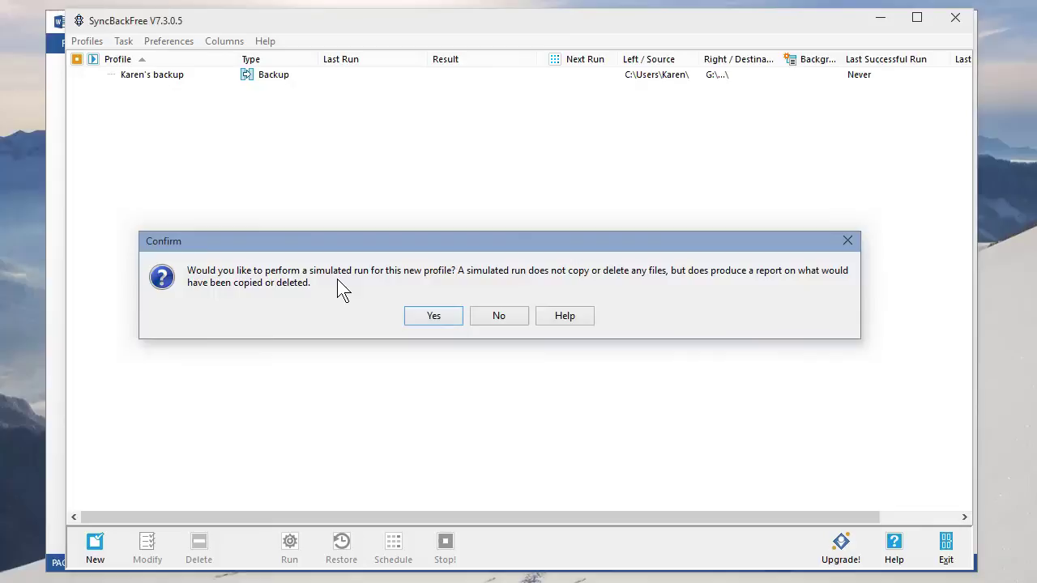
{"action": "left_click", "coordinate": [435, 320]}
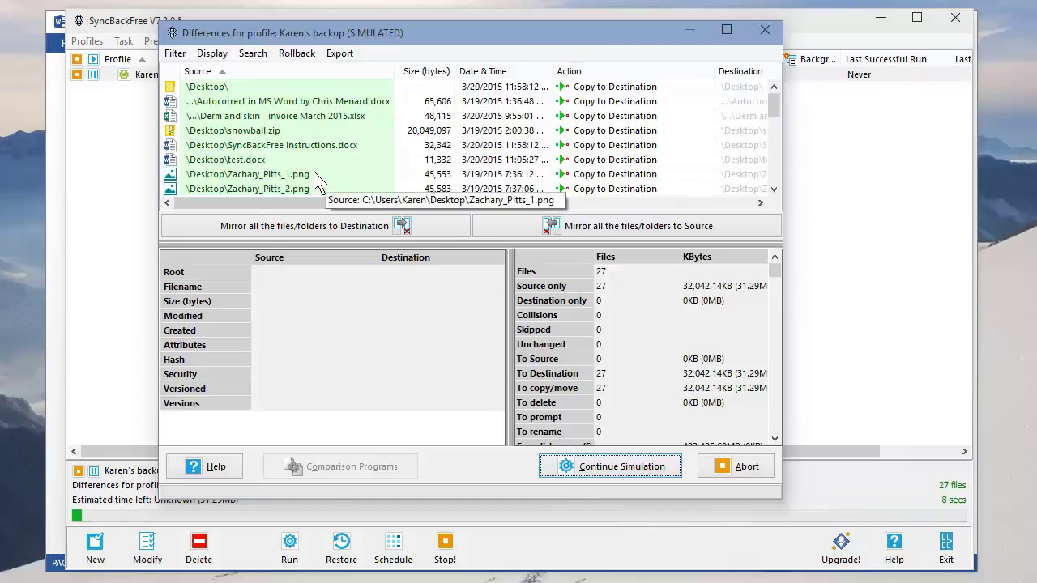
{"action": "left_click_drag", "start_coordinate": [774, 107], "coordinate": [775, 124]}
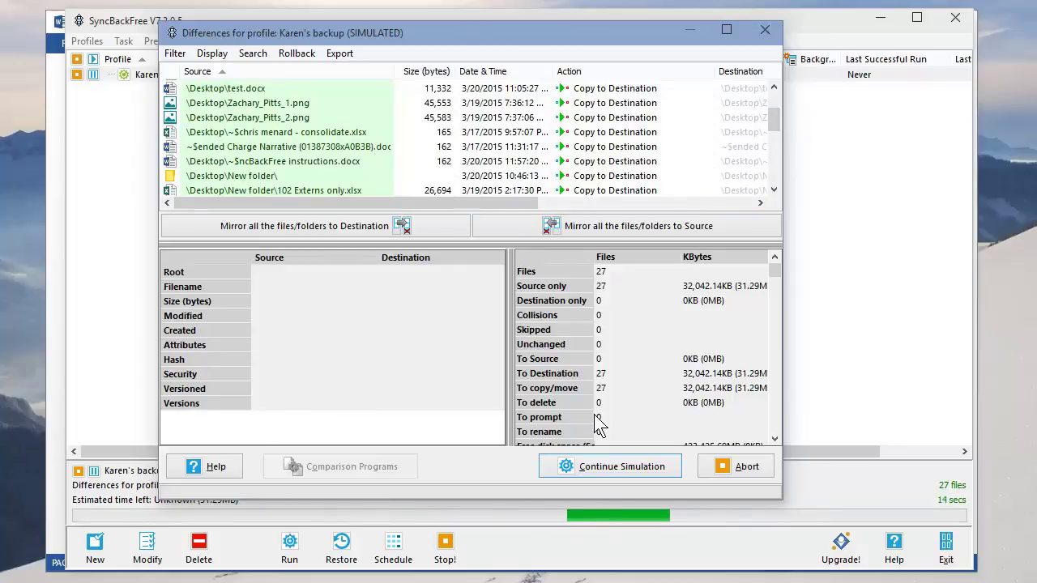
{"action": "left_click", "coordinate": [622, 466]}
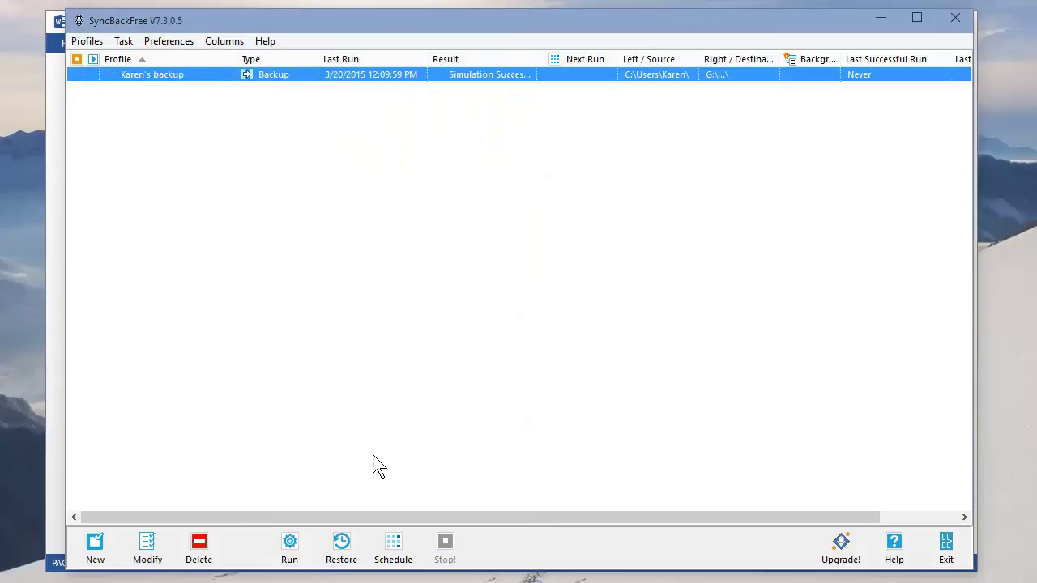
Step: Run the backup profile for real and inspect the backed-up Desktop and Documents folders on the G: flash drive in File Explorer
{"action": "left_click", "coordinate": [290, 547]}
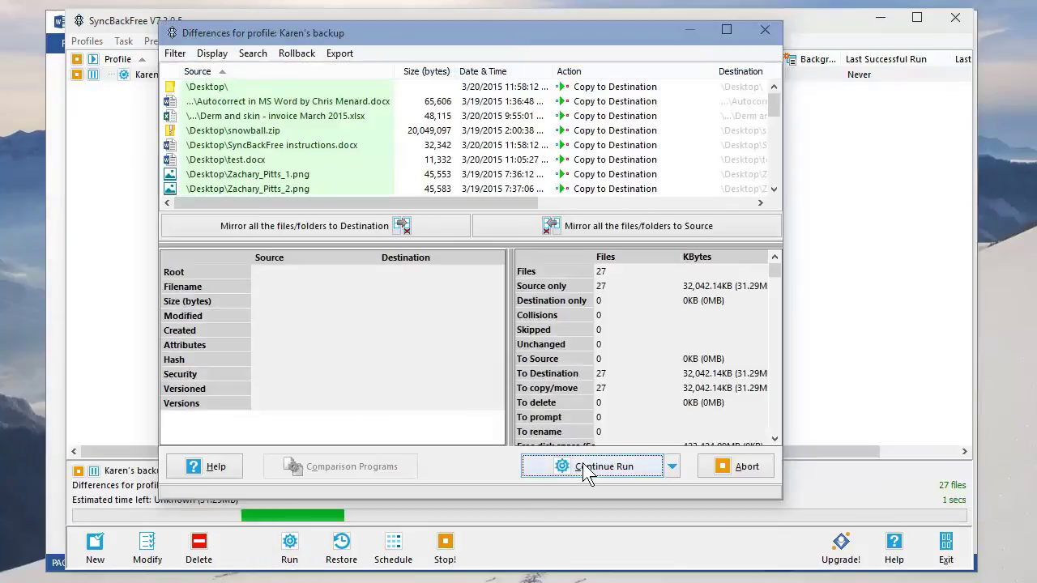
{"action": "left_click", "coordinate": [584, 466]}
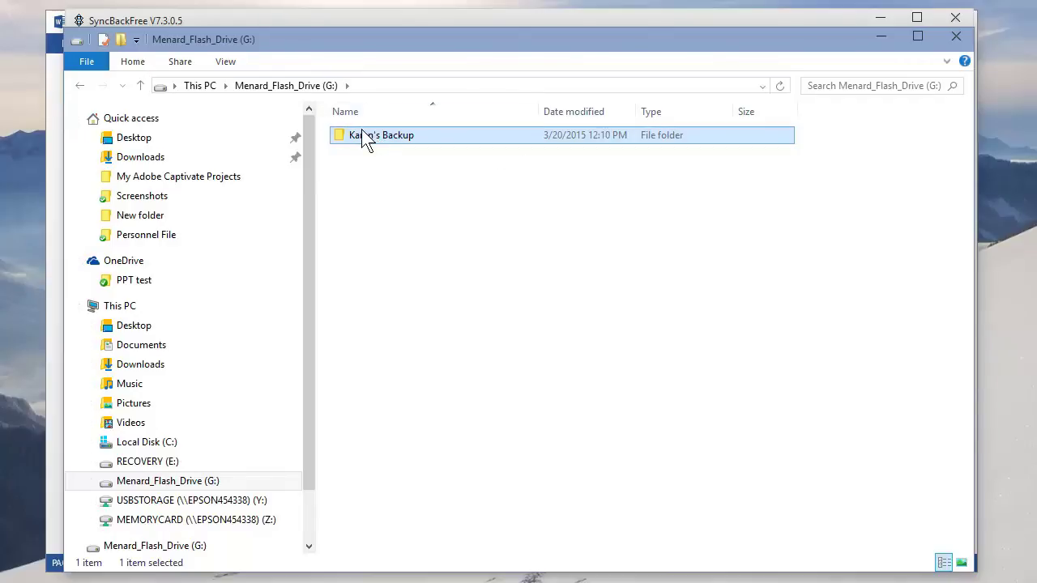
{"action": "double_click", "coordinate": [364, 135]}
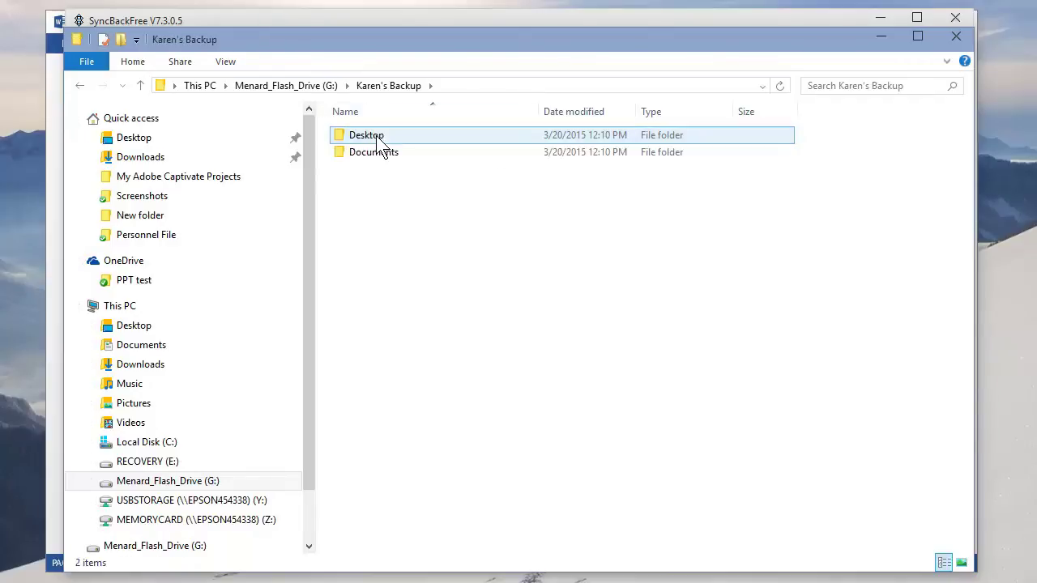
{"action": "double_click", "coordinate": [377, 140]}
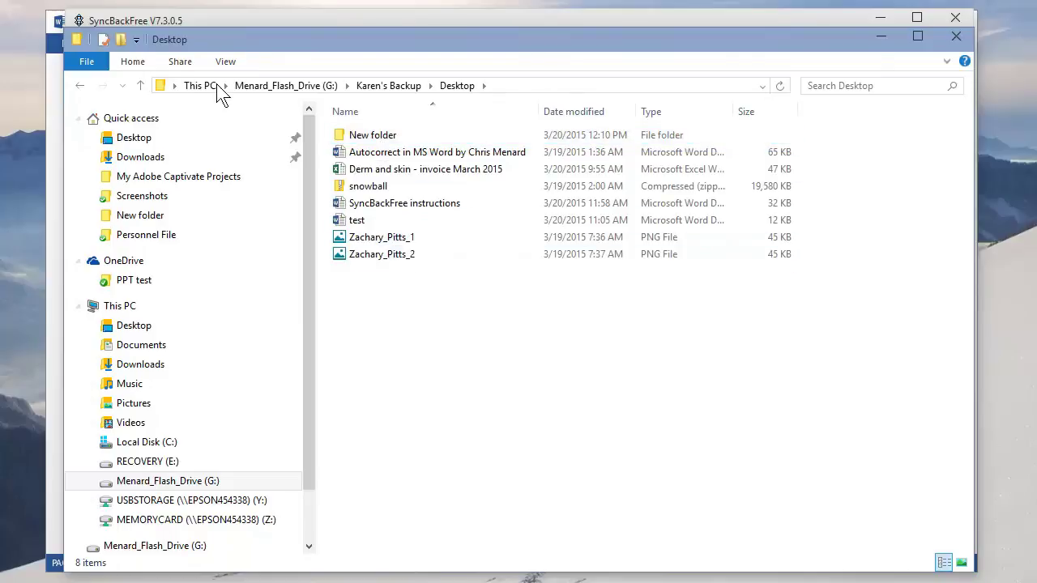
{"action": "left_click", "coordinate": [80, 85]}
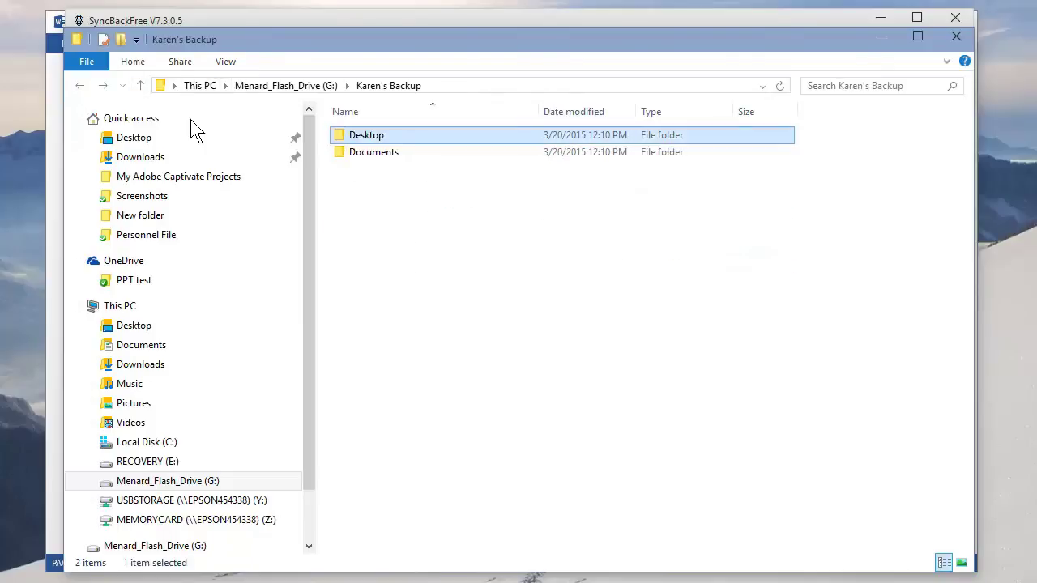
{"action": "double_click", "coordinate": [341, 153]}
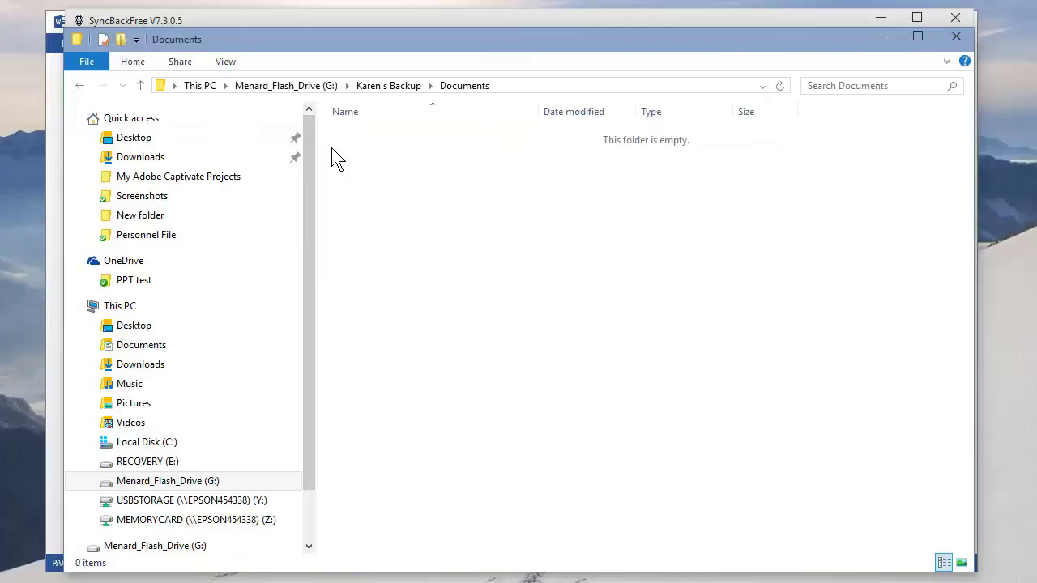
{"action": "left_click", "coordinate": [81, 86]}
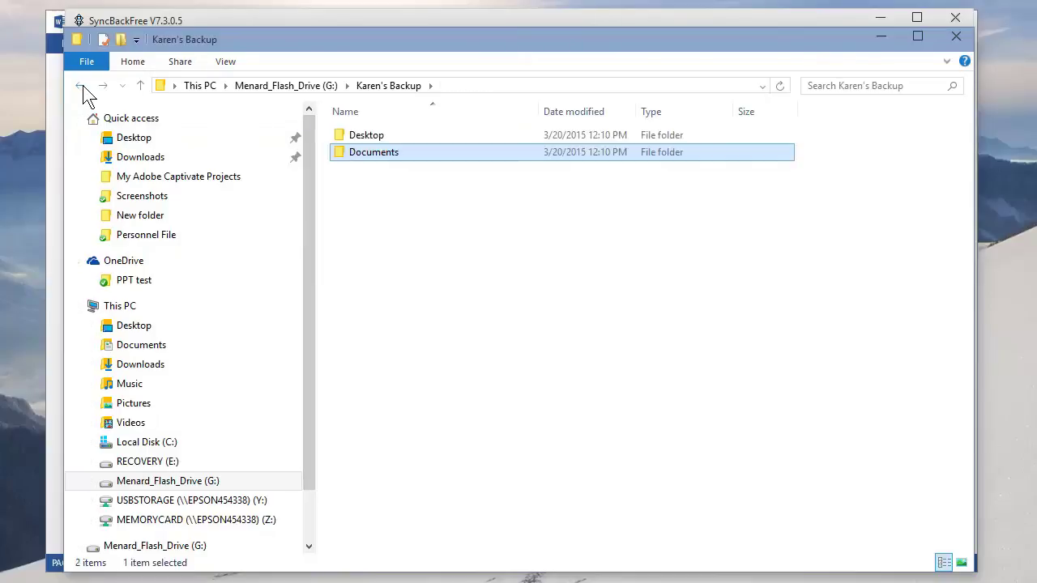
{"action": "left_click", "coordinate": [882, 38]}
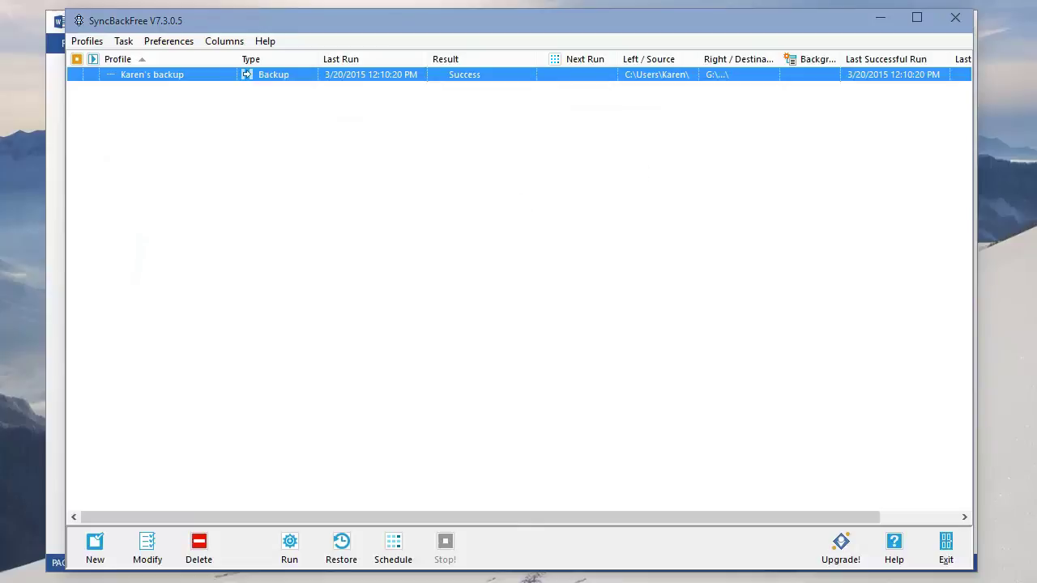
Step: In Word, save the instructions document to the Desktop as "SyncBackFree instructions version 2 test"
{"action": "key", "text": "alt+Tab"}
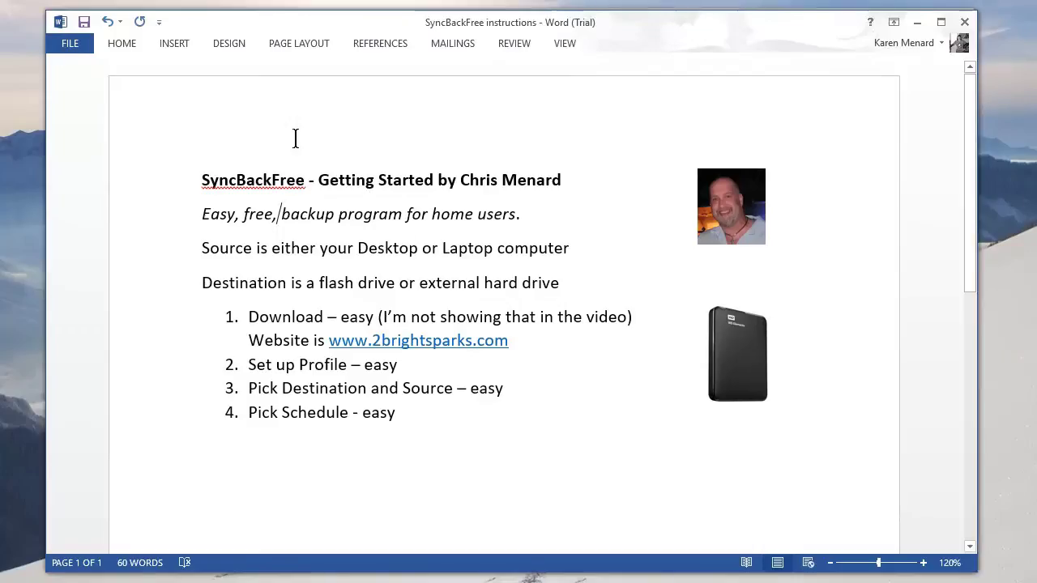
{"action": "left_click", "coordinate": [72, 43]}
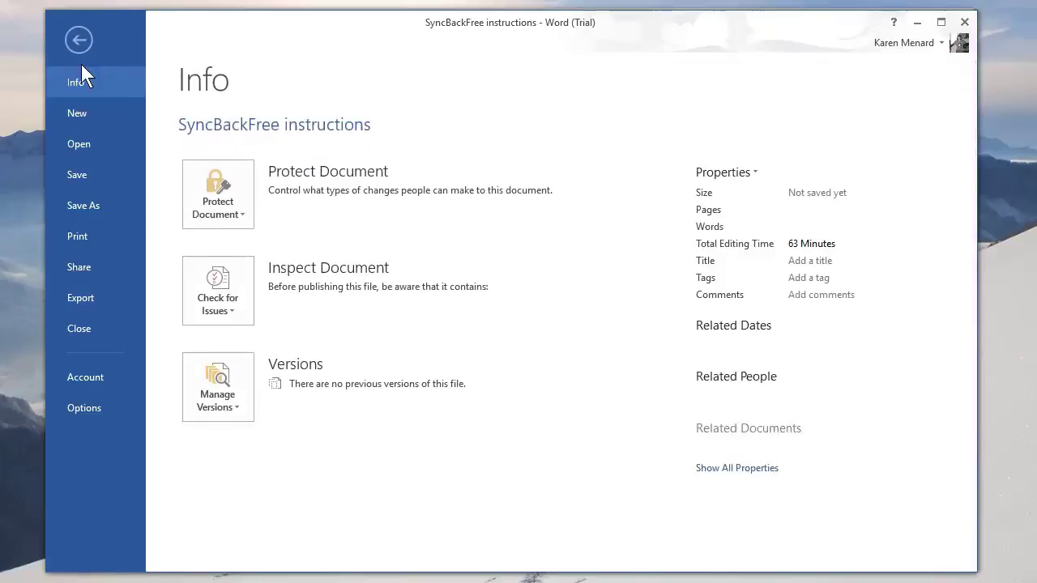
{"action": "left_click", "coordinate": [89, 205]}
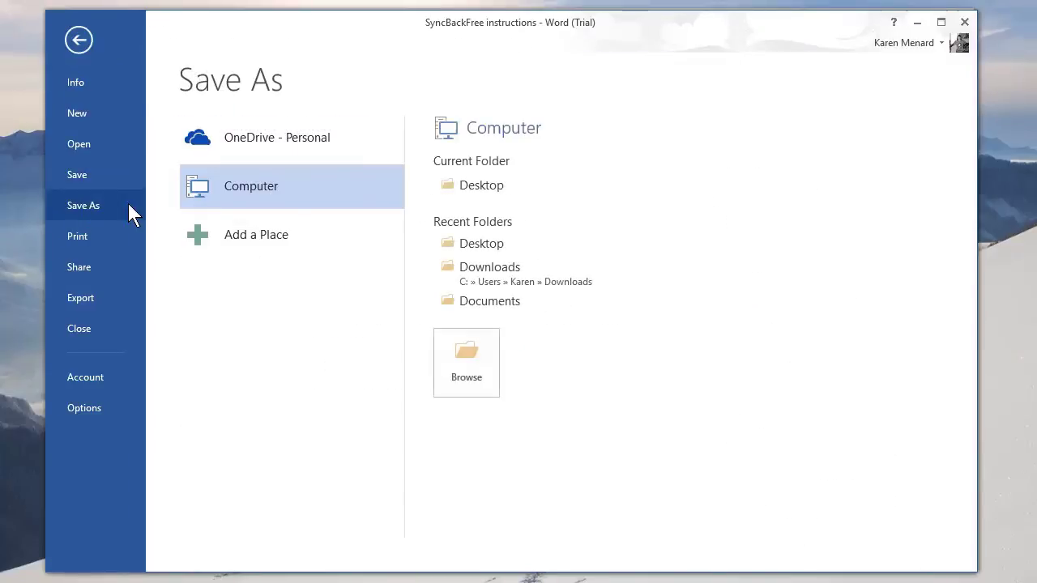
{"action": "left_click", "coordinate": [471, 243]}
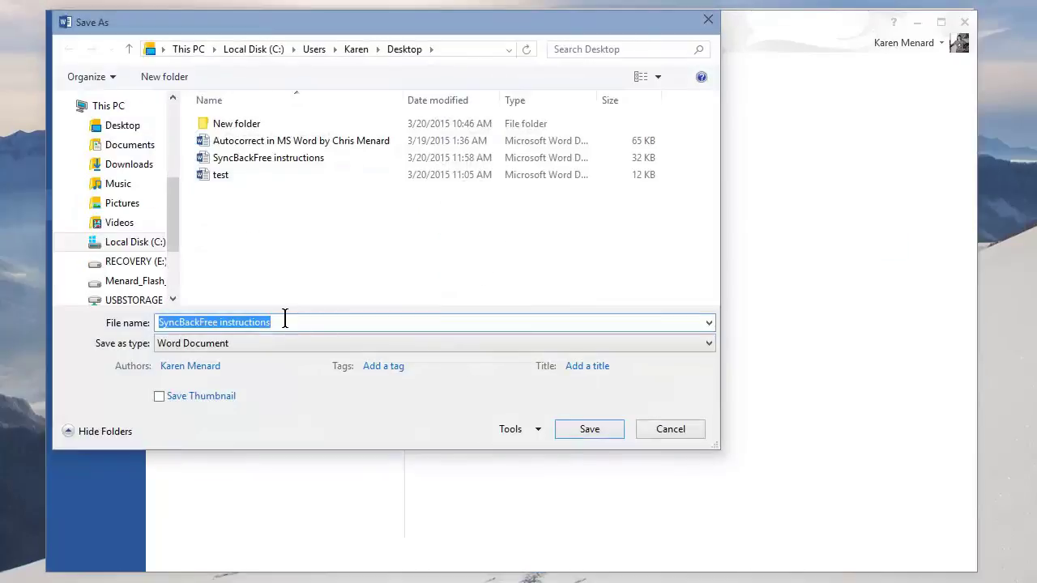
{"action": "left_click", "coordinate": [286, 322]}
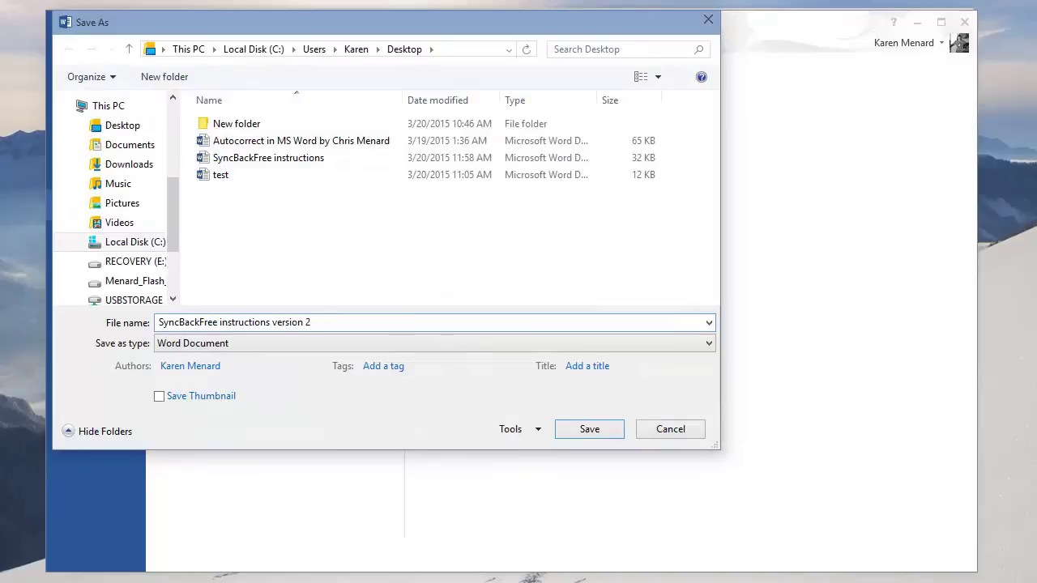
{"action": "left_click", "coordinate": [592, 430]}
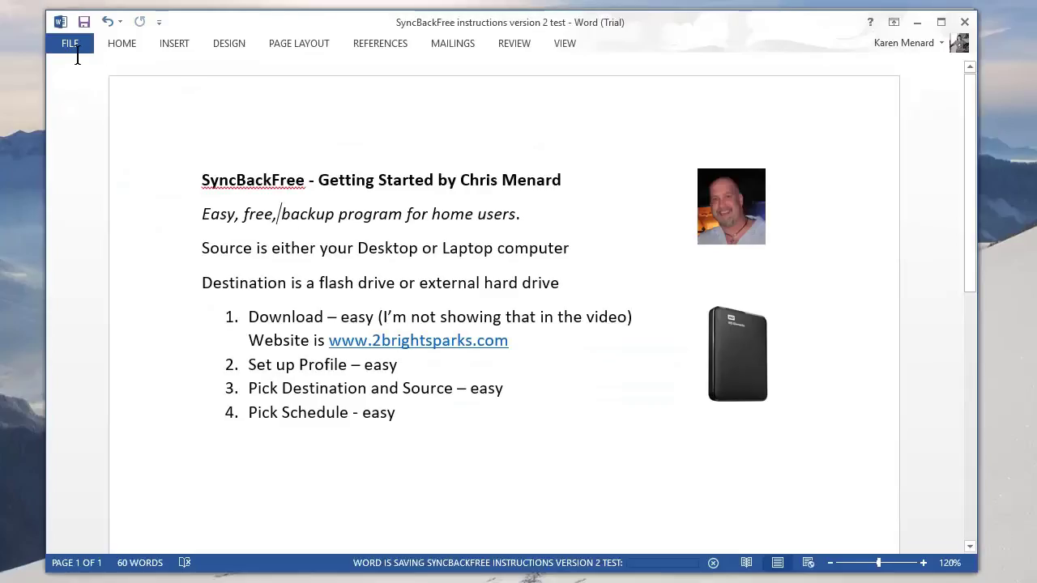
Step: Save another copy of the Word document under the same name in the Documents folder
{"action": "left_click", "coordinate": [74, 47]}
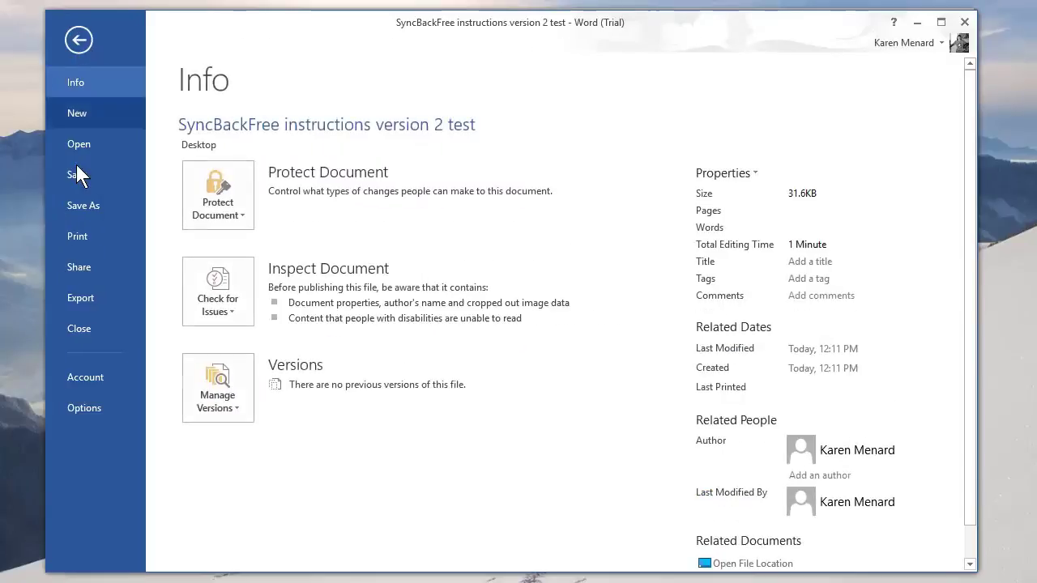
{"action": "left_click", "coordinate": [86, 206]}
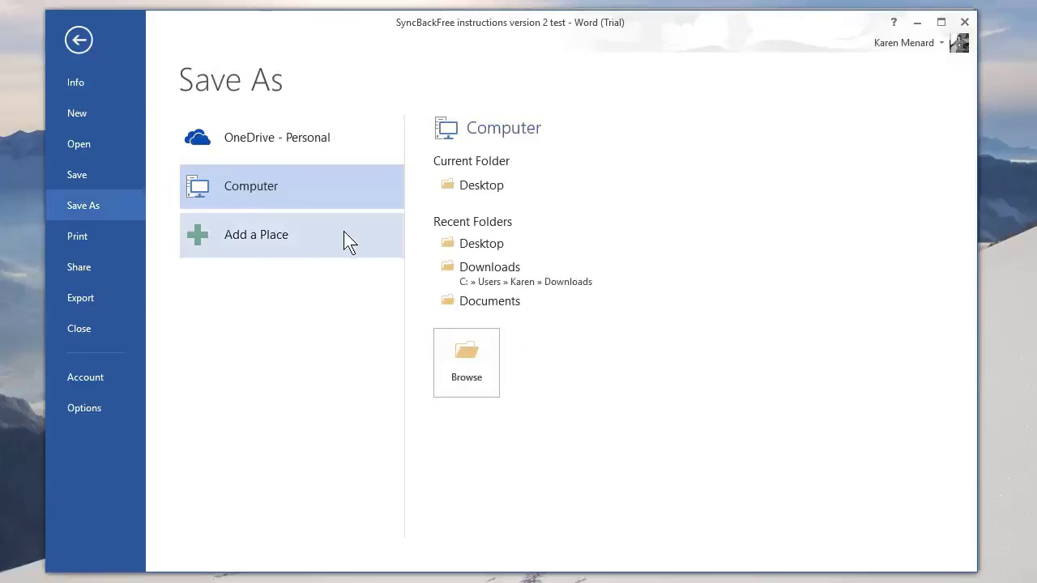
{"action": "left_click", "coordinate": [503, 300]}
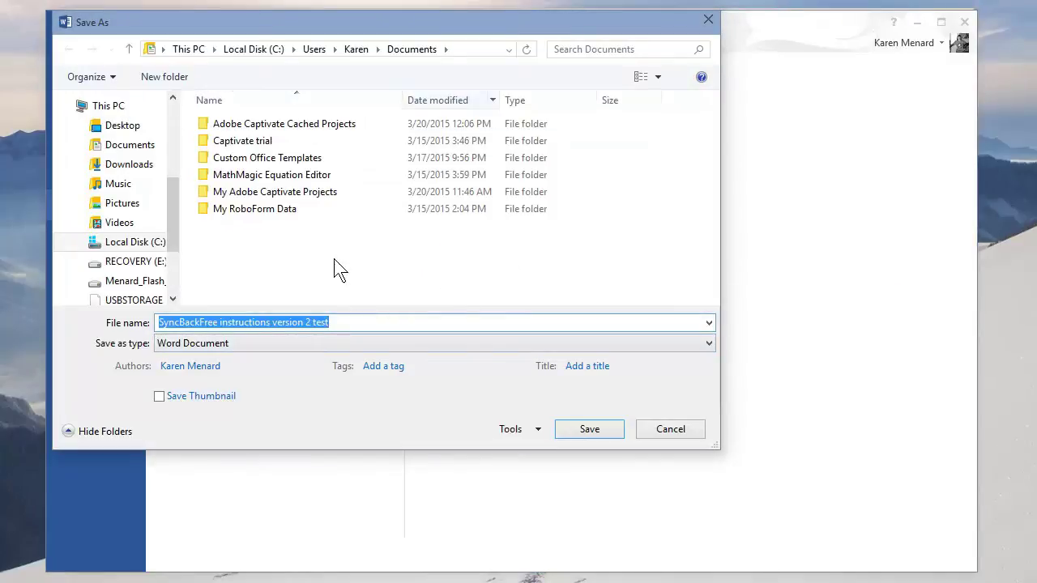
{"action": "left_click", "coordinate": [591, 429]}
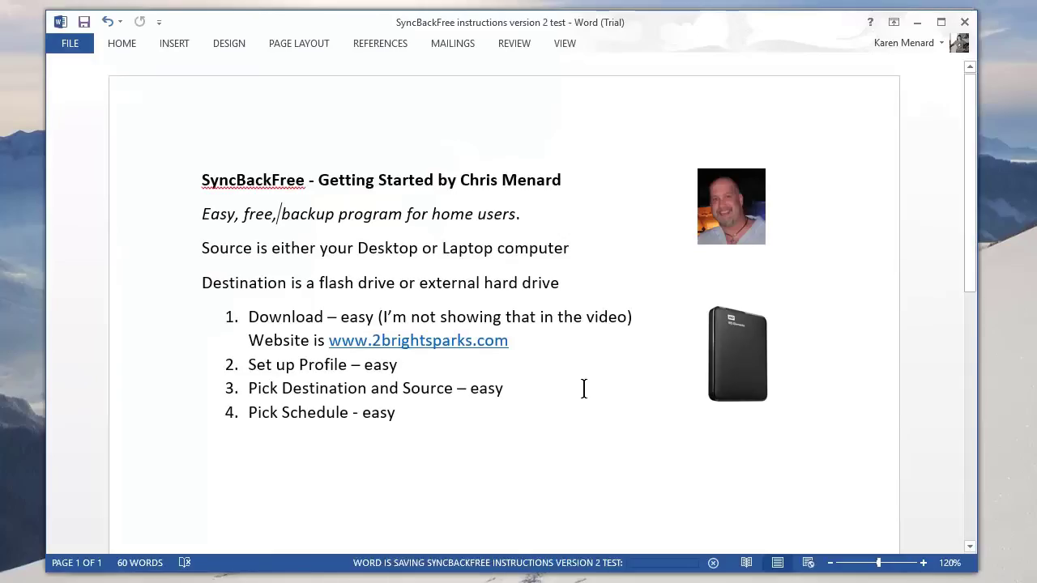
Step: Return to SyncBackFree and run the backup profile again, continuing past the list of differences
{"action": "left_click", "coordinate": [916, 23]}
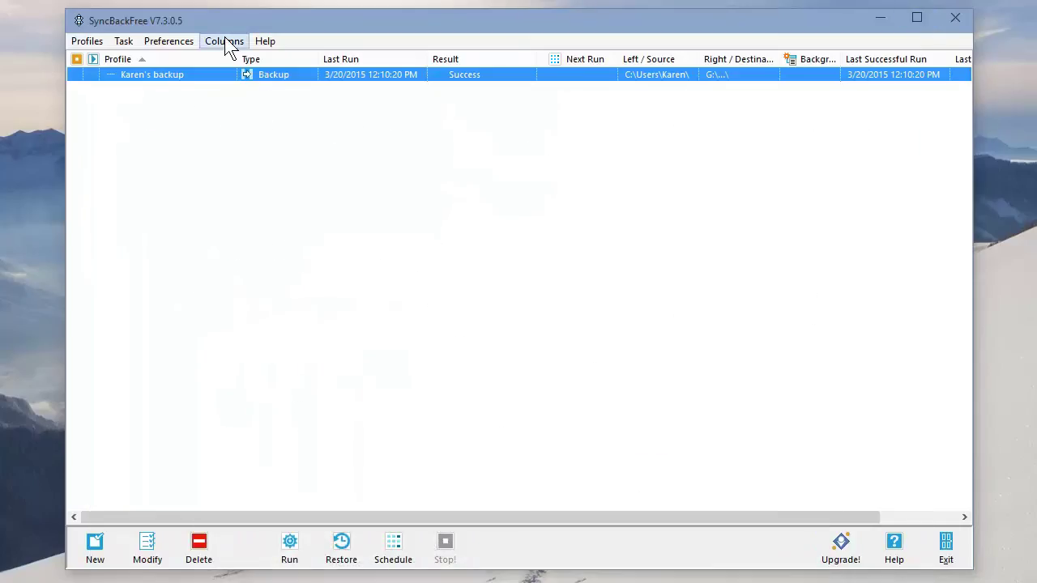
{"action": "left_click", "coordinate": [290, 547]}
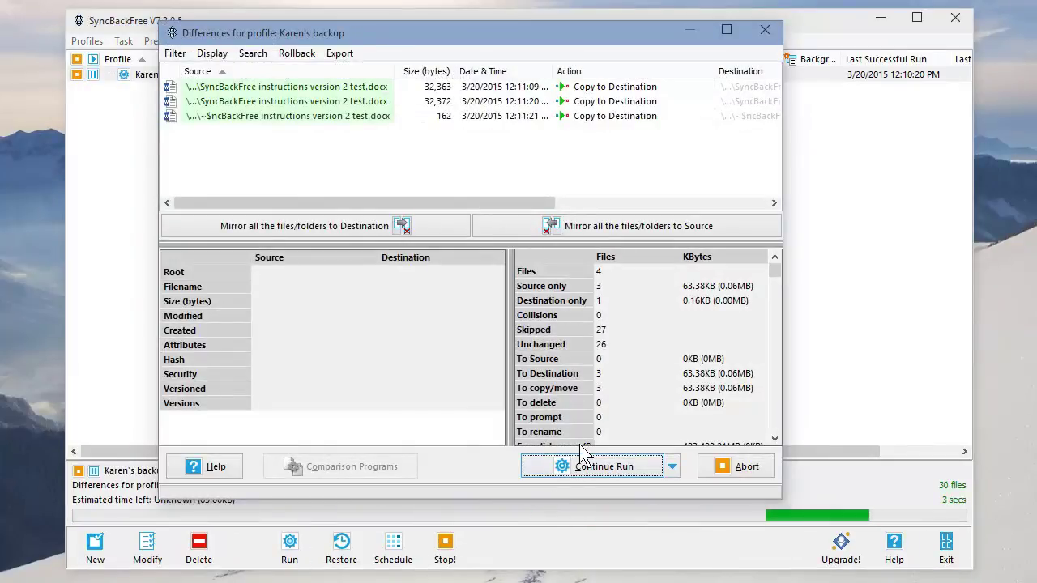
{"action": "left_click", "coordinate": [604, 465]}
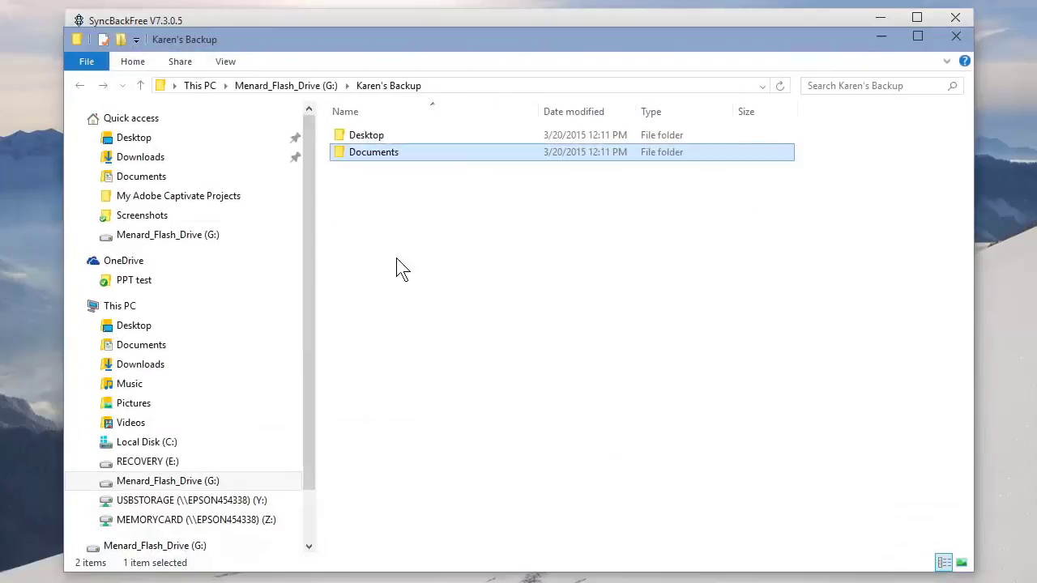
Step: Check the flash drive's backed-up Desktop and Documents folders in File Explorer for "SyncBackFree instructions version 2 test"
{"action": "left_click", "coordinate": [373, 134]}
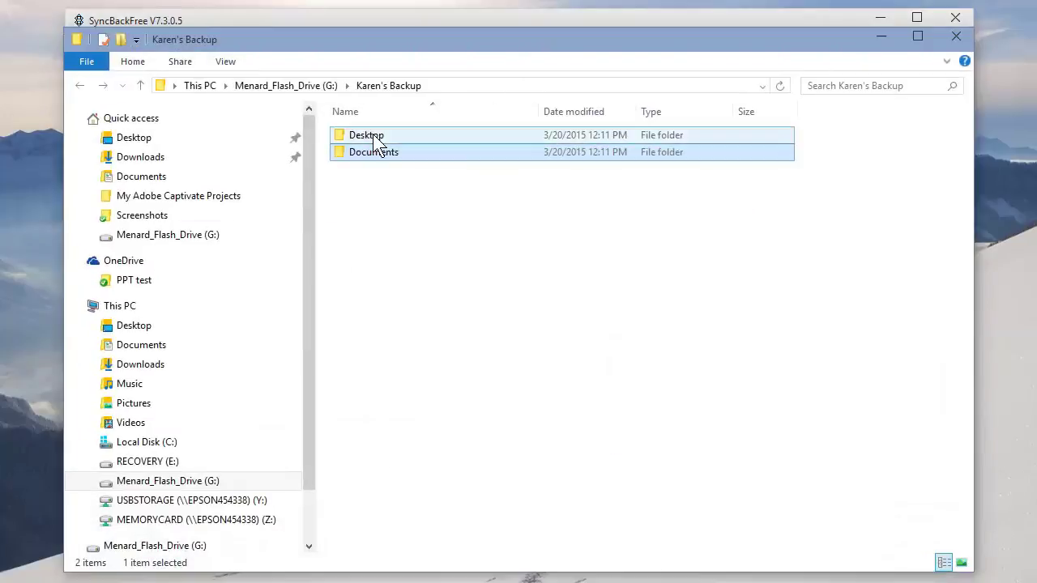
{"action": "double_click", "coordinate": [374, 134]}
{"action": "left_click", "coordinate": [501, 205]}
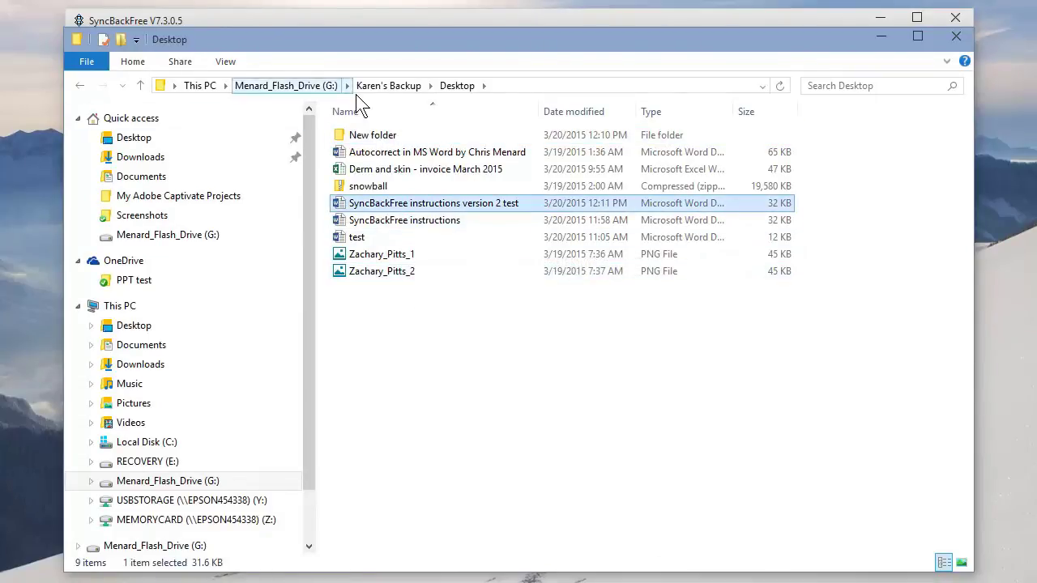
{"action": "left_click", "coordinate": [377, 85]}
{"action": "double_click", "coordinate": [376, 145]}
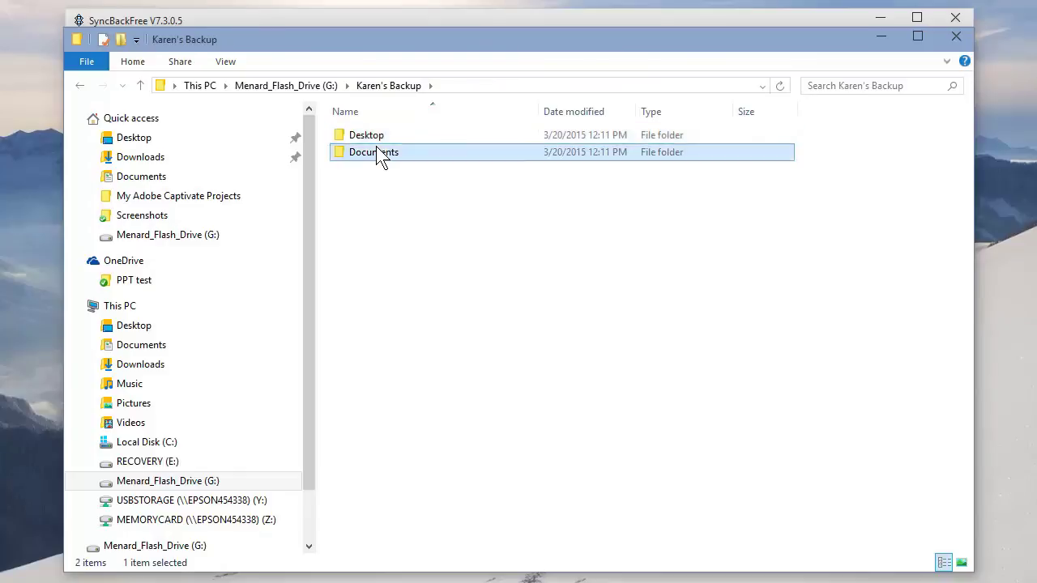
{"action": "left_click", "coordinate": [481, 143]}
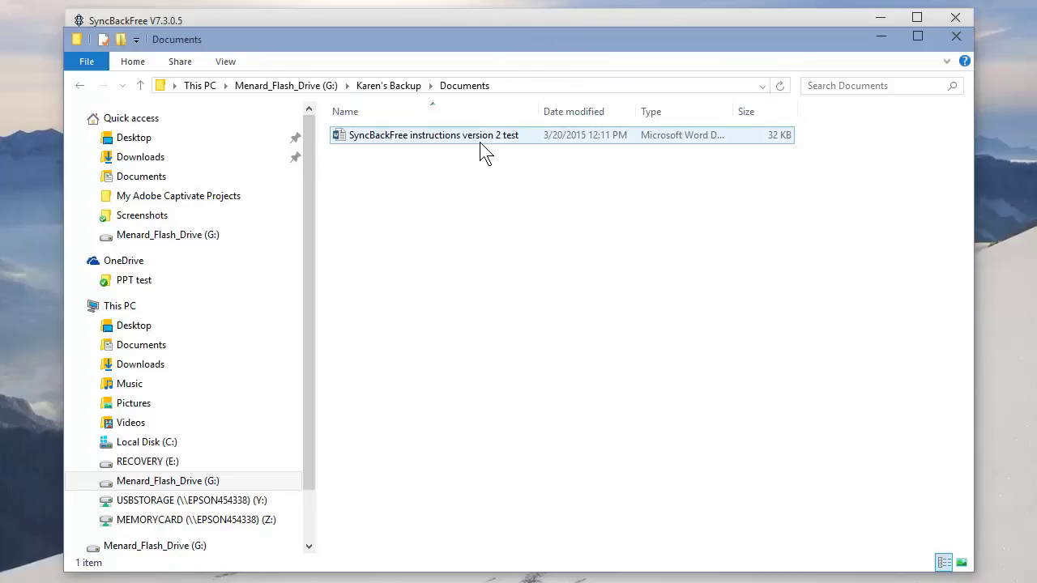
{"action": "left_click", "coordinate": [880, 37]}
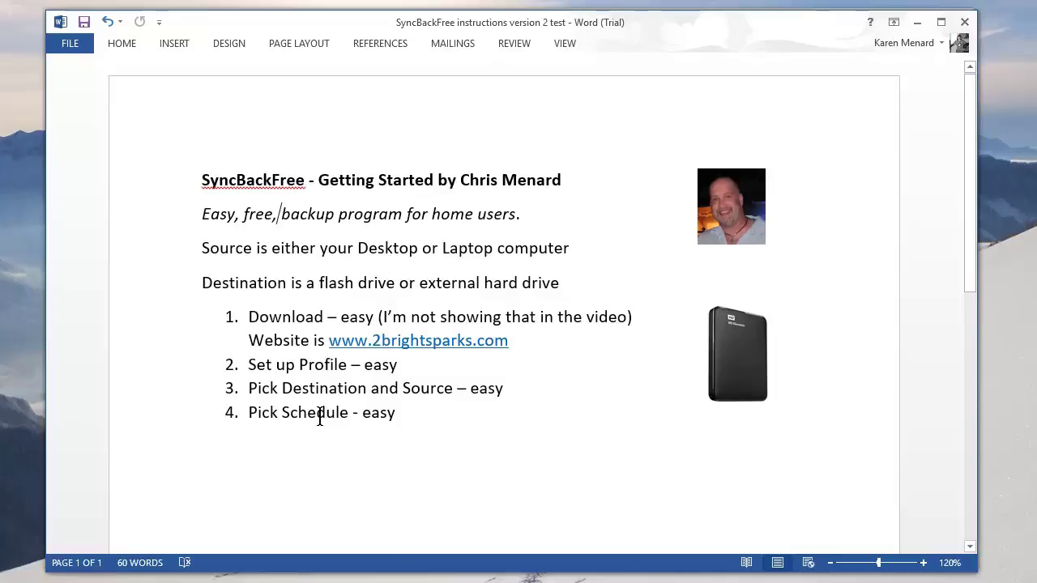
Step: Switch to SyncBackFree and create a daily schedule for the backup profile with the start date 3/20/2015
{"action": "key", "text": "alt+Tab"}
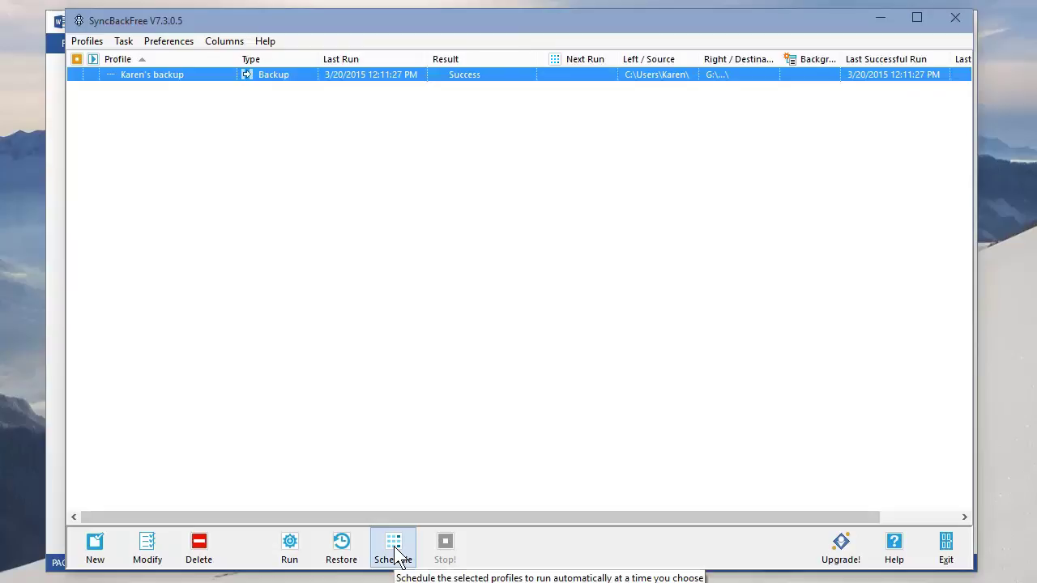
{"action": "right_click", "coordinate": [185, 75]}
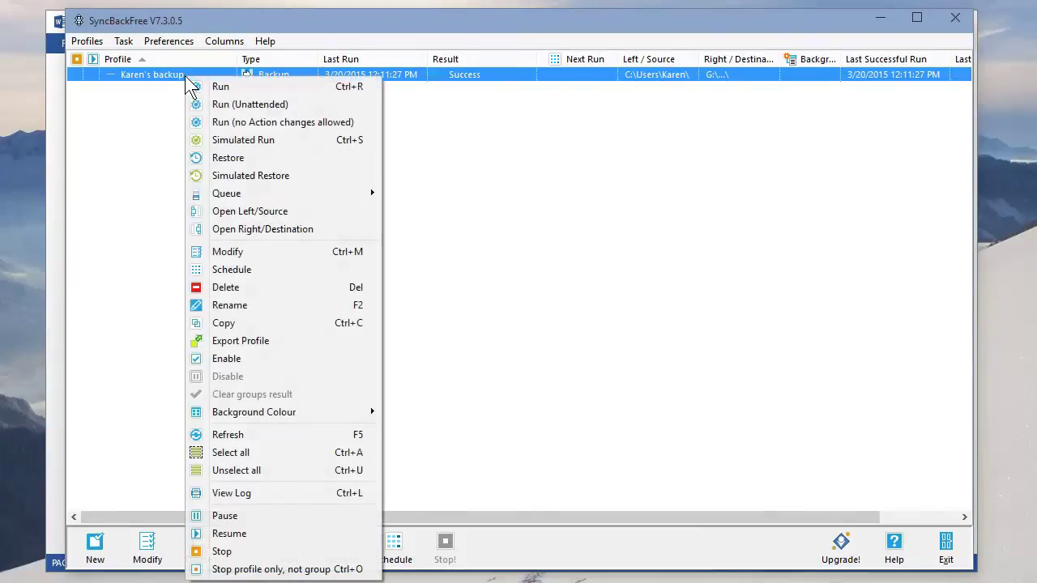
{"action": "left_click", "coordinate": [232, 270]}
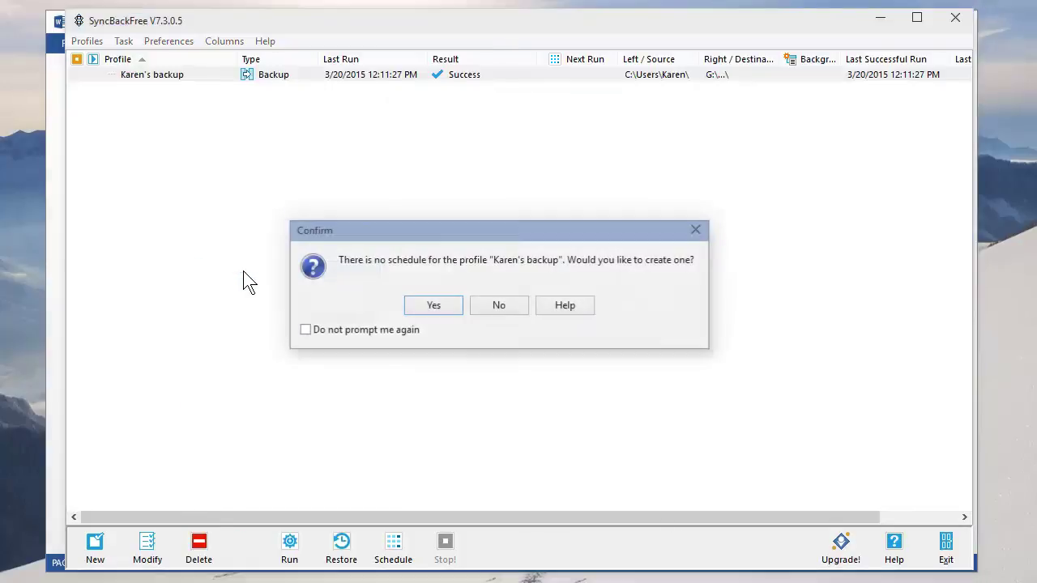
{"action": "left_click", "coordinate": [445, 306]}
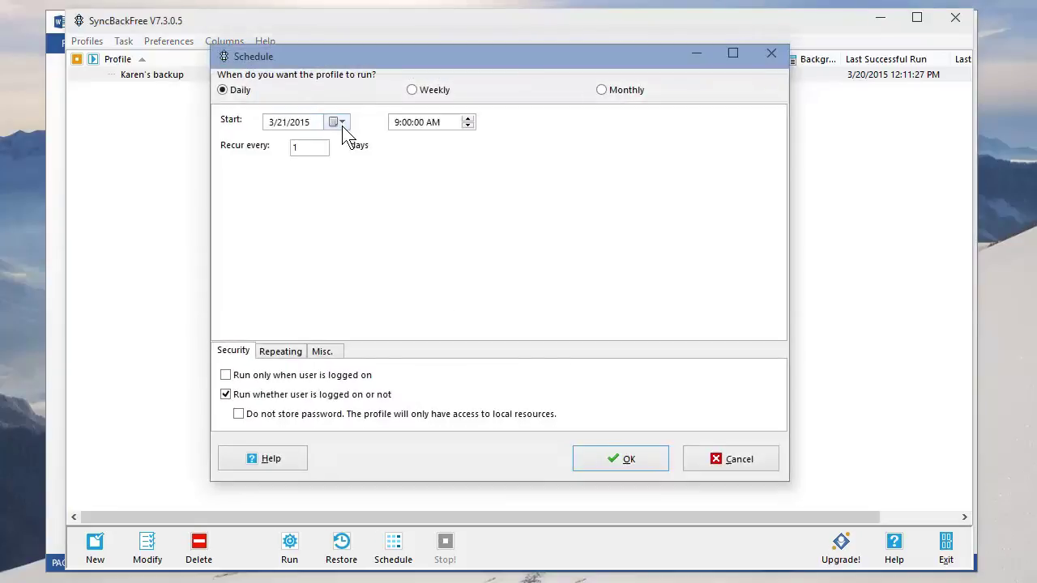
{"action": "left_click", "coordinate": [341, 122]}
{"action": "left_click", "coordinate": [360, 249]}
Step: Set the scheduled profile to repeat every 2 minutes indefinitely, then save the schedule and close its summary
{"action": "left_click", "coordinate": [285, 356]}
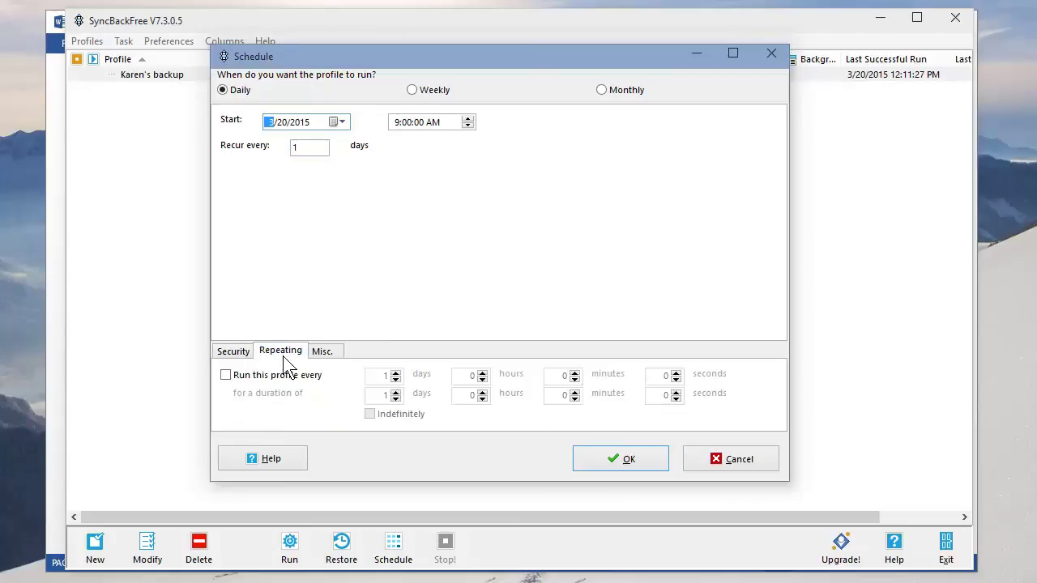
{"action": "left_click", "coordinate": [227, 376]}
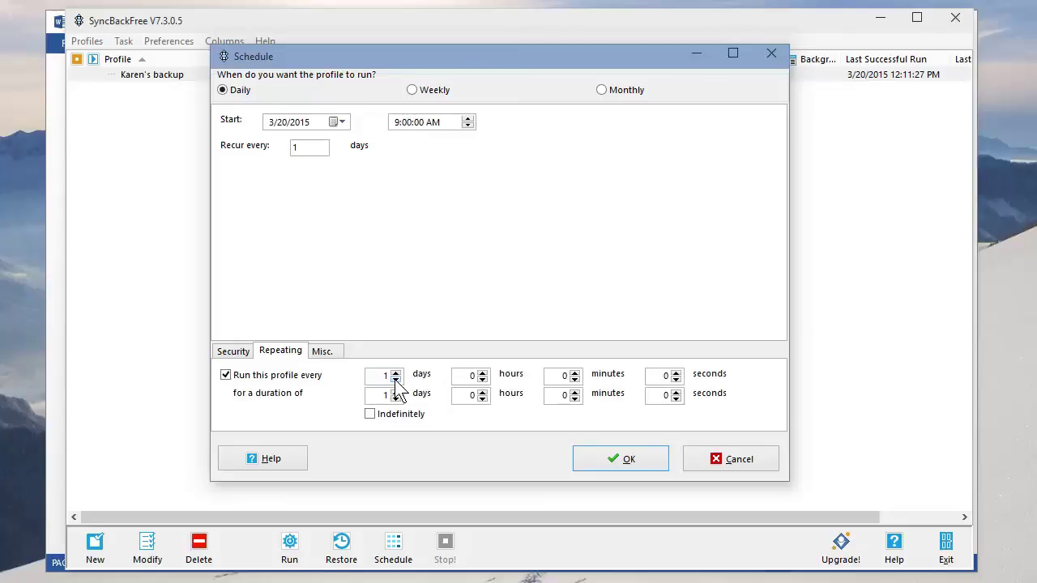
{"action": "left_click", "coordinate": [396, 379]}
{"action": "left_click", "coordinate": [482, 375]}
{"action": "left_click", "coordinate": [482, 379]}
{"action": "left_click", "coordinate": [371, 414]}
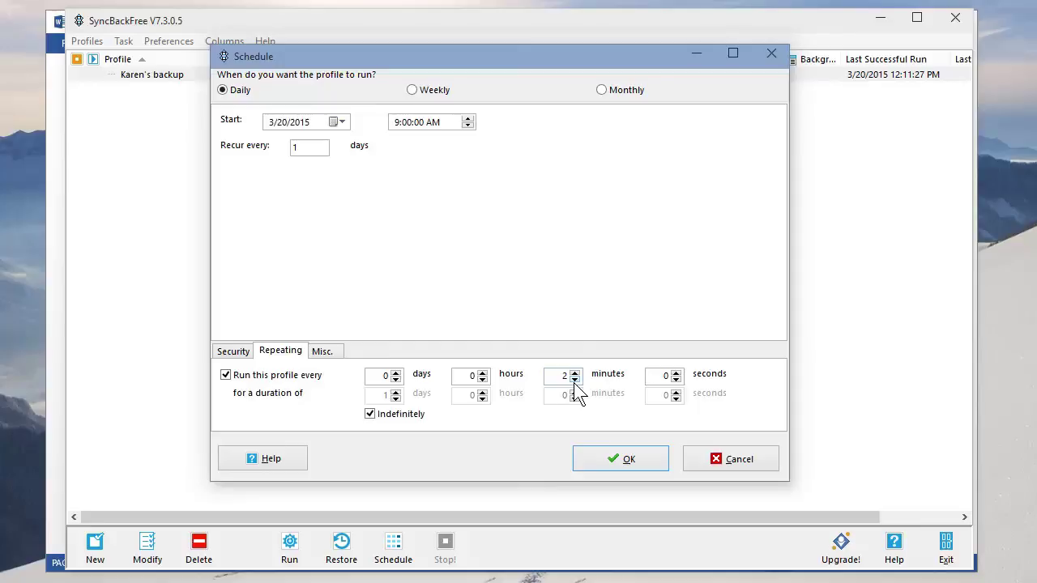
{"action": "left_click", "coordinate": [627, 460]}
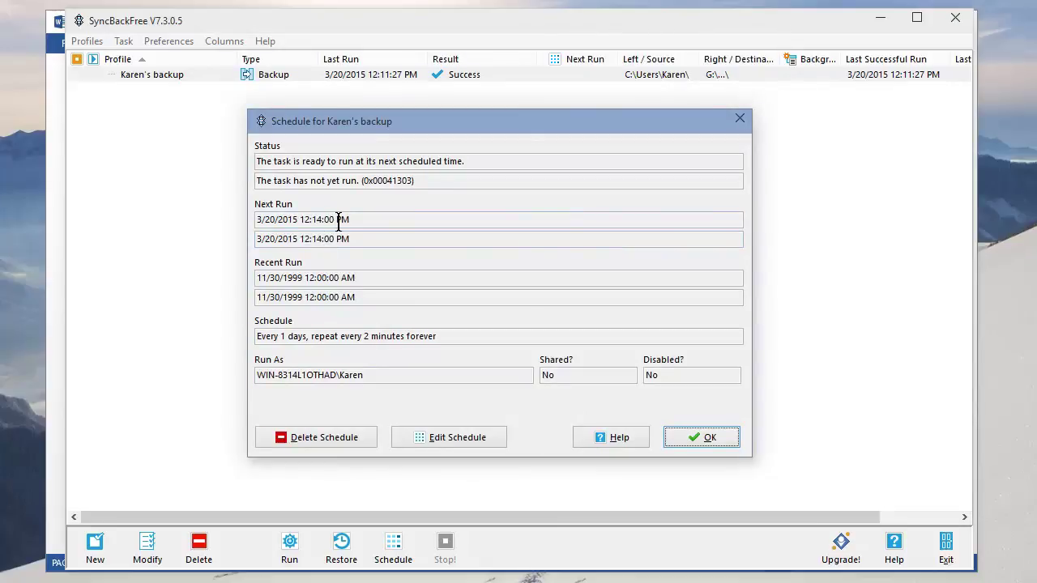
{"action": "left_click", "coordinate": [688, 437]}
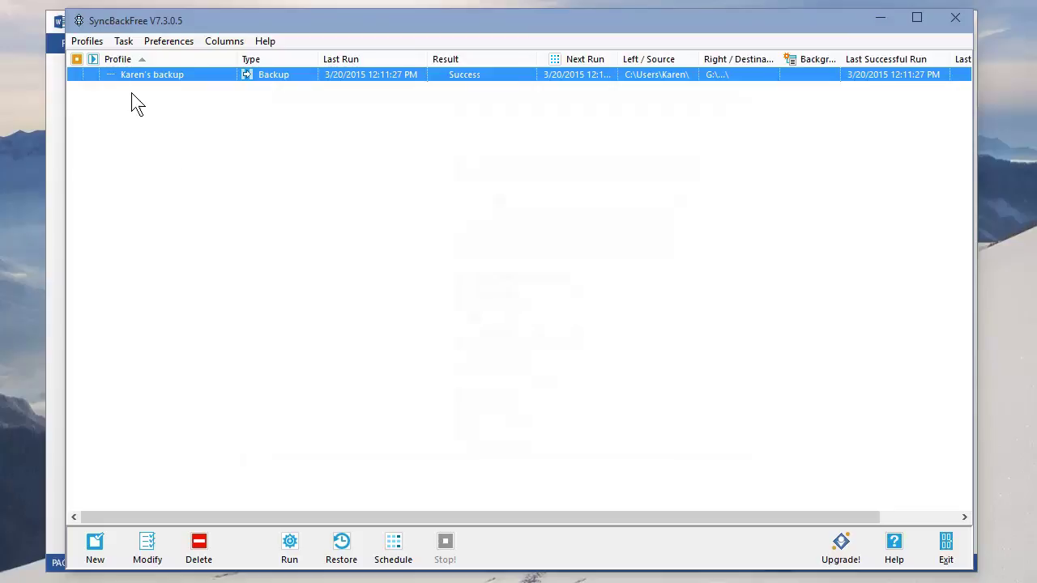
Step: Open the backup profile's setup to review its source and destination folders, then close it
{"action": "left_click", "coordinate": [89, 41]}
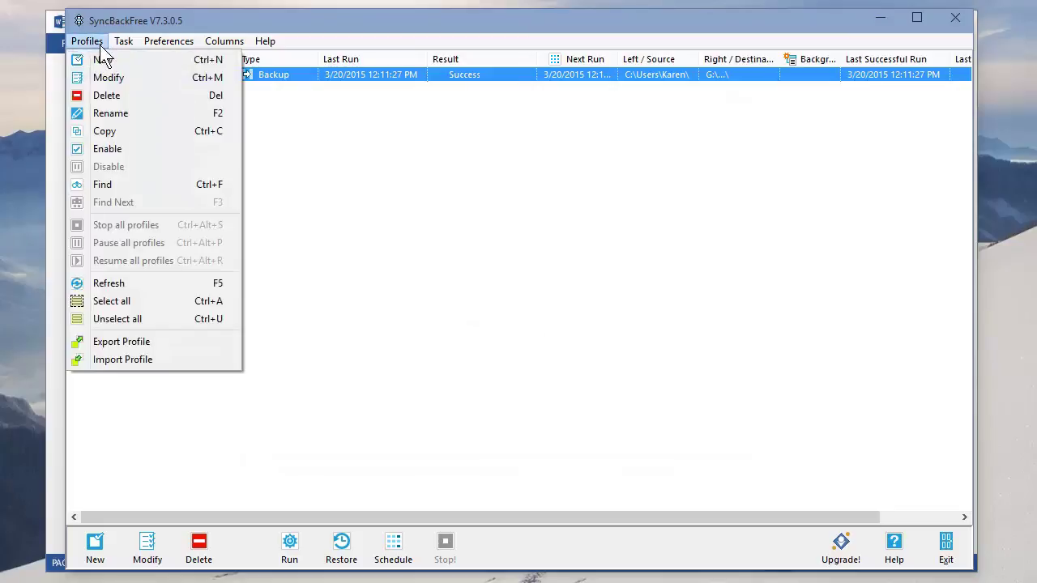
{"action": "left_click", "coordinate": [97, 42]}
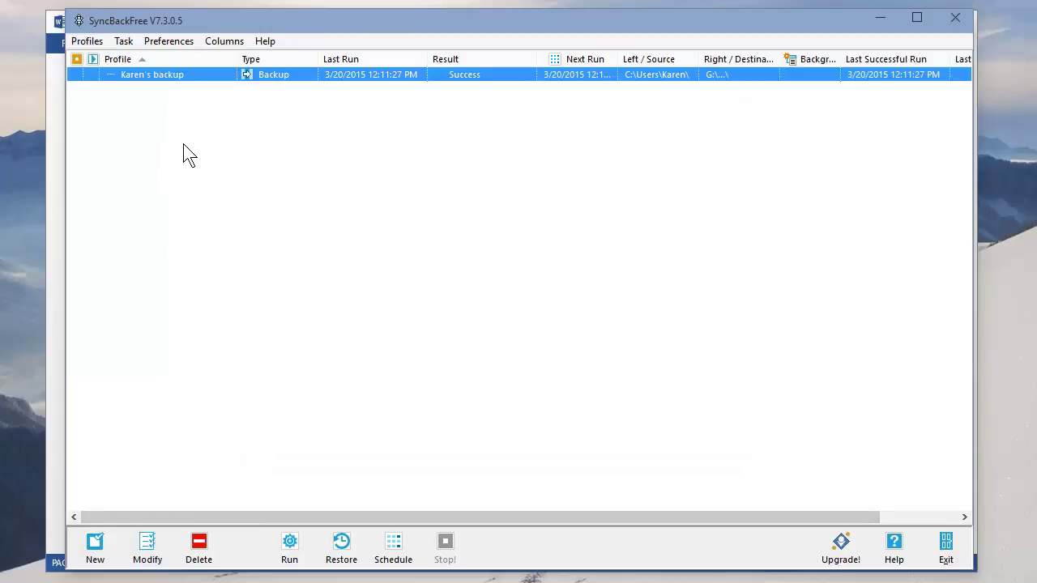
{"action": "left_click", "coordinate": [149, 549]}
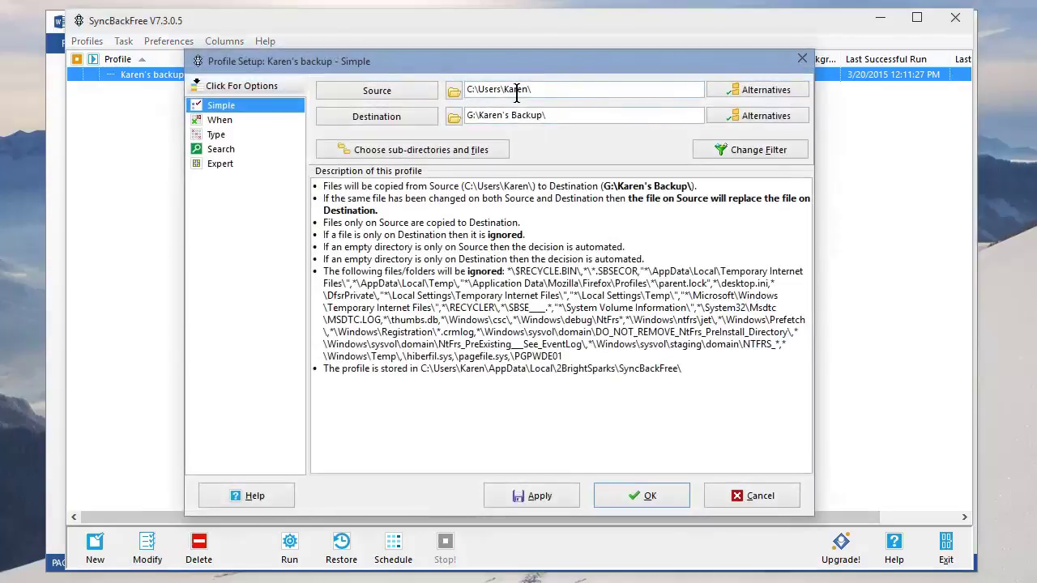
{"action": "left_click", "coordinate": [661, 494]}
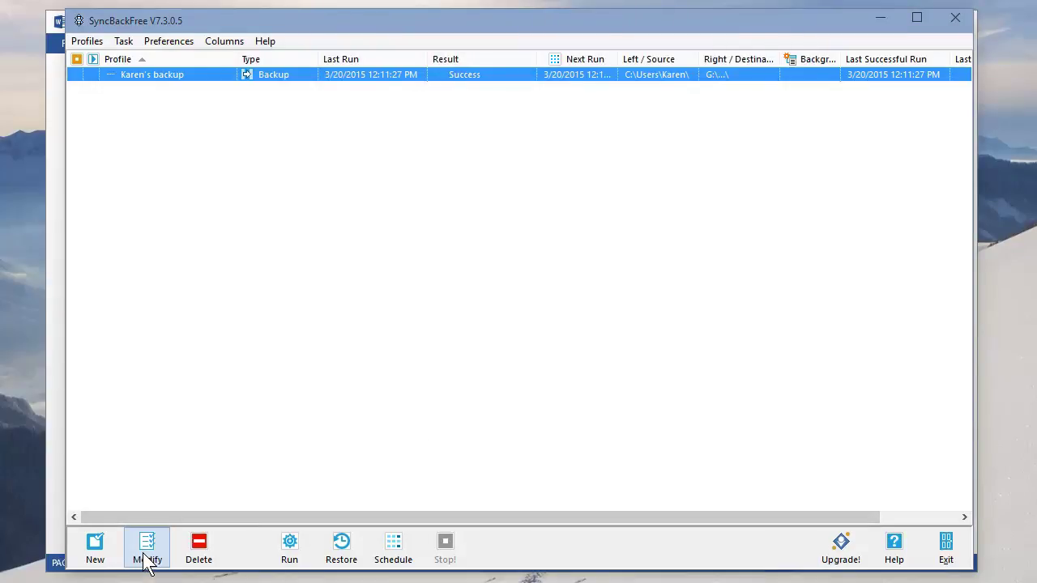
Step: Reopen the profile's schedule for editing, review its start and repeat settings, and close it
{"action": "left_click", "coordinate": [394, 547]}
{"action": "left_click", "coordinate": [455, 434]}
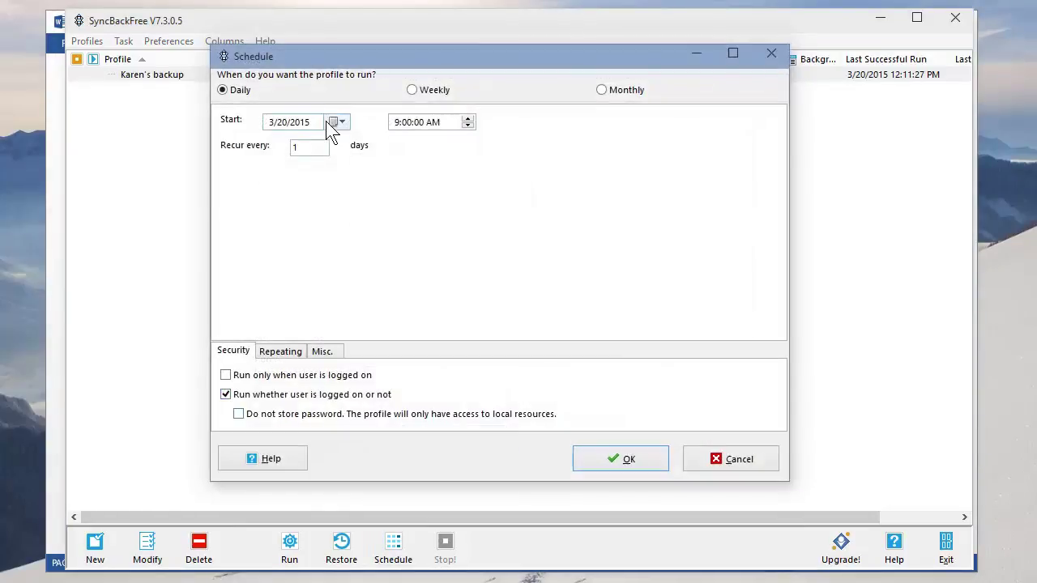
{"action": "left_click", "coordinate": [286, 353]}
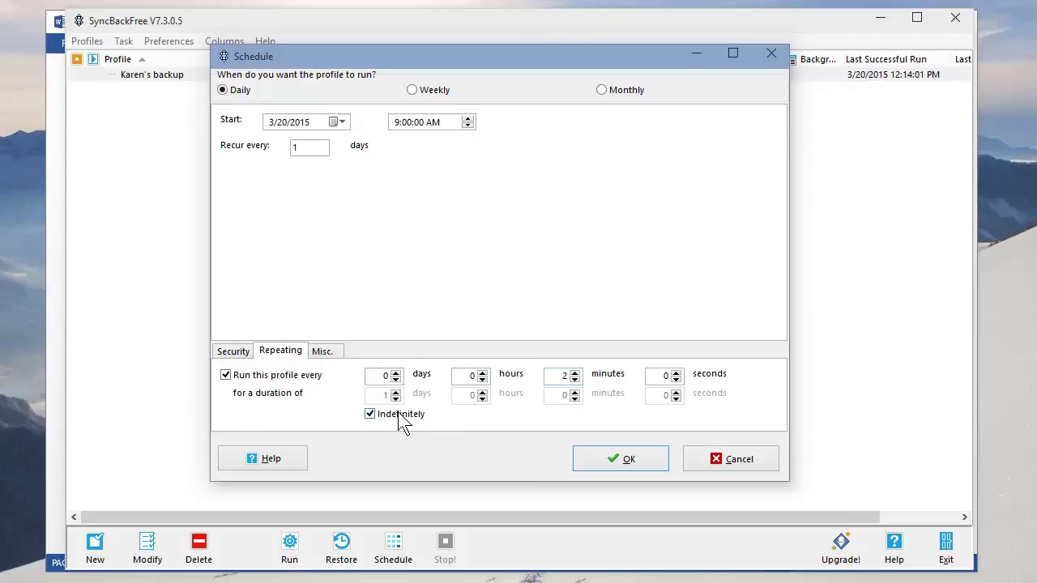
{"action": "left_click", "coordinate": [605, 459]}
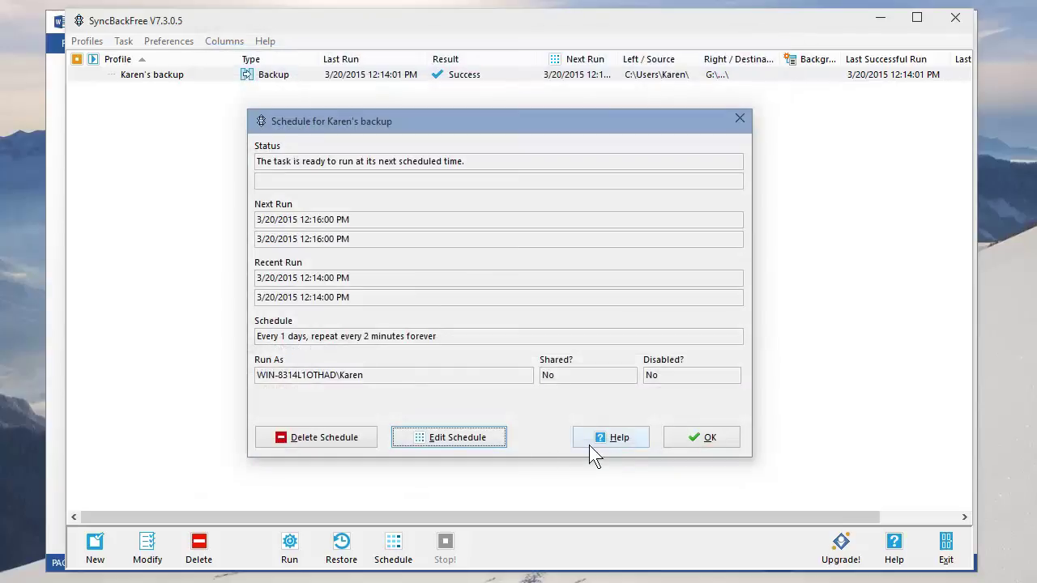
{"action": "left_click", "coordinate": [711, 439]}
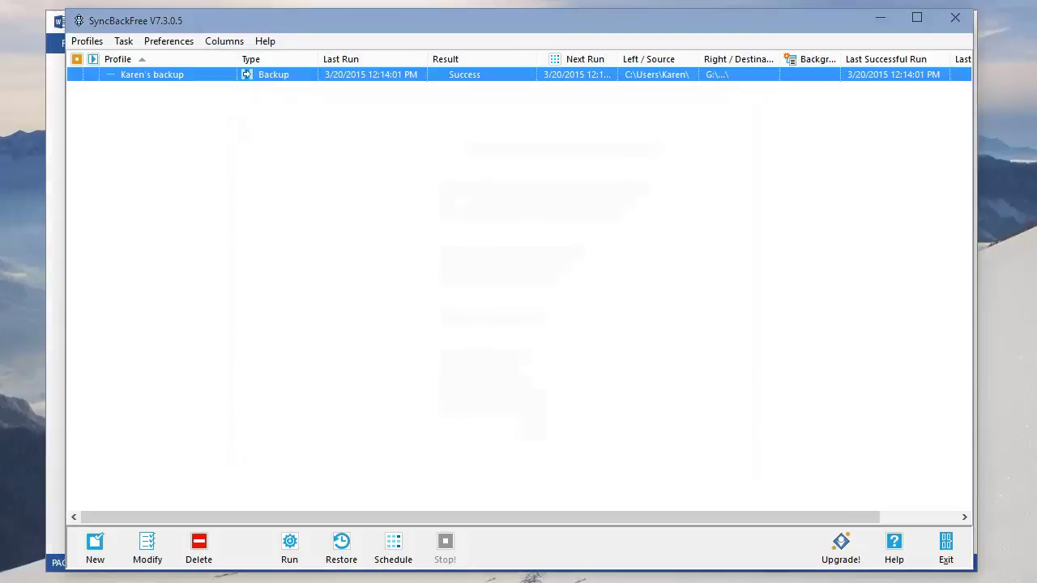